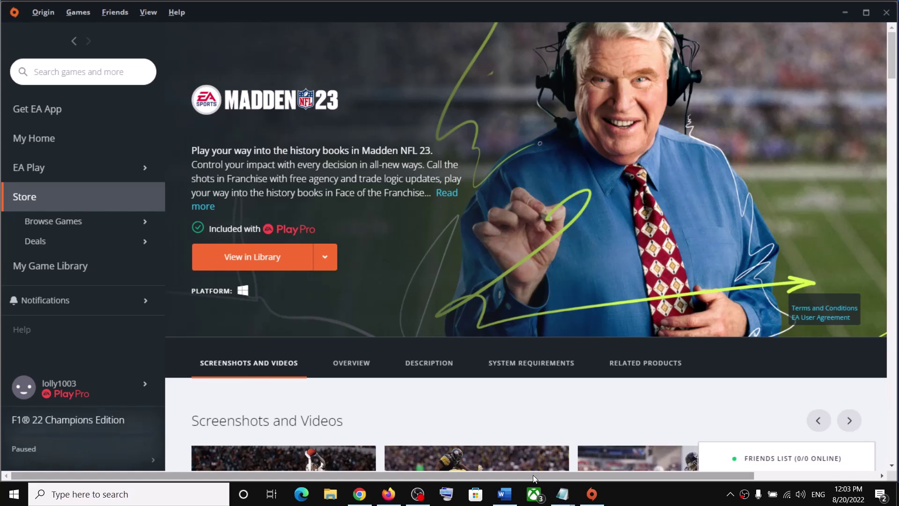
Bring the fix guide back and highlight its 'Restart your PC' step
left_click(505, 494)
scroll(208, 324, "up", 3)
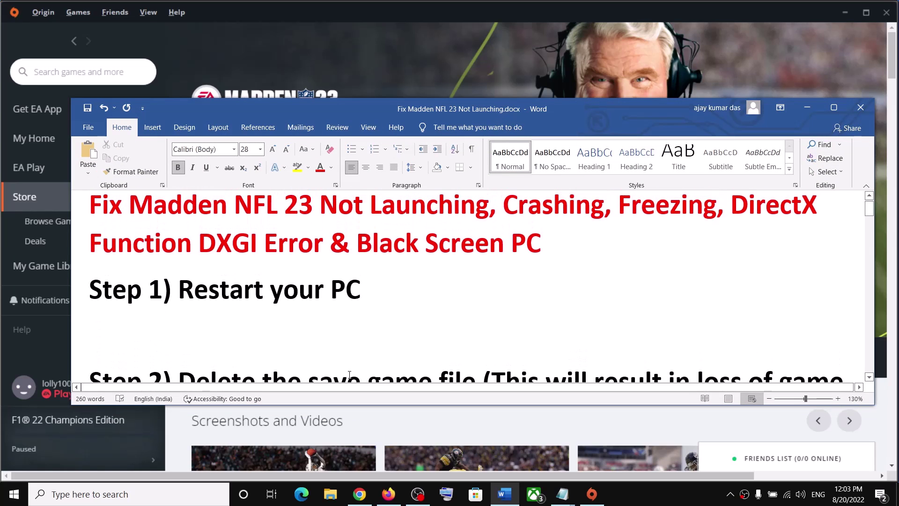
left_click_drag(201, 302, 360, 305)
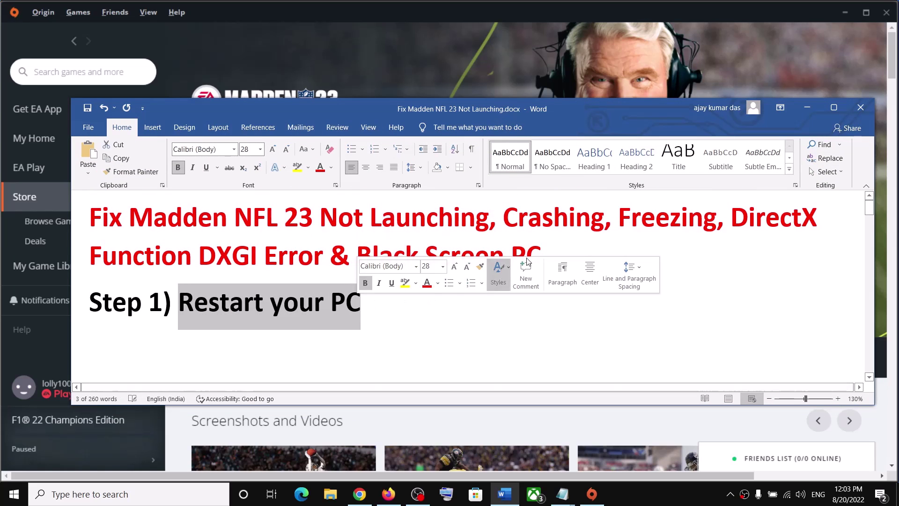
Hide the guide, then open the Start menu's power choices to show Restart and close them
left_click(797, 107)
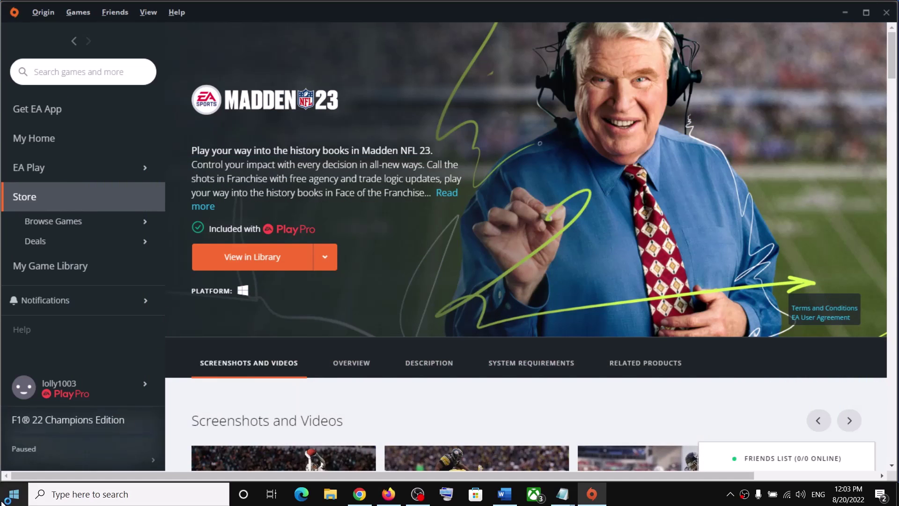
left_click(12, 493)
left_click(21, 470)
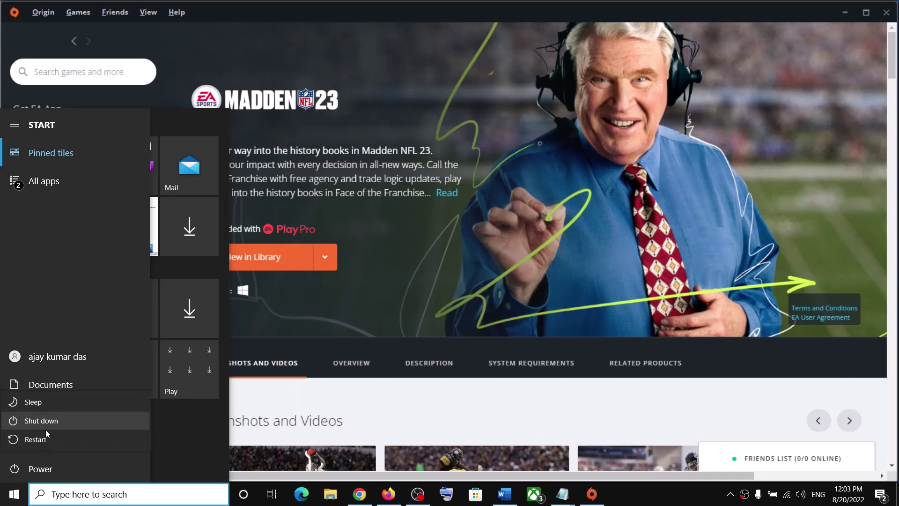
key("Escape")
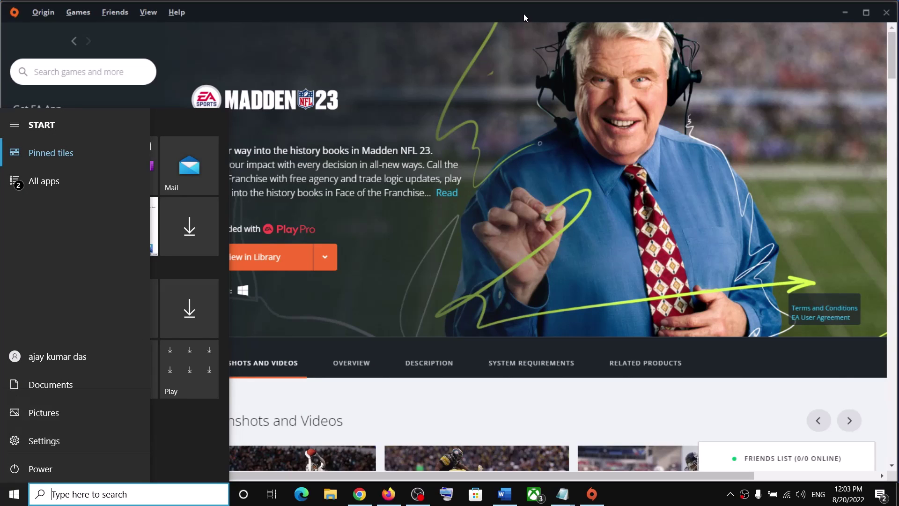
Highlight Step 2 on deleting the save game file and its game-progress warning, then hide Word
left_click(504, 494)
scroll(295, 330, "down", 3)
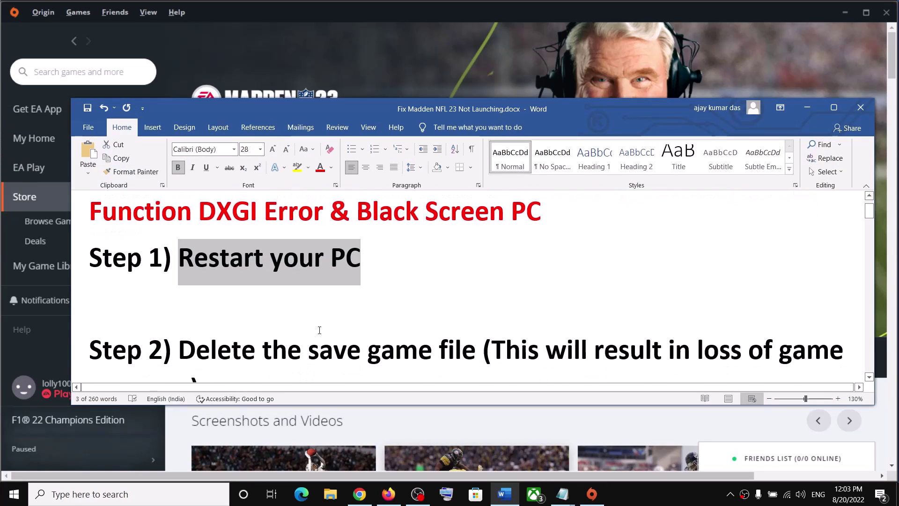
left_click_drag(208, 326, 438, 328)
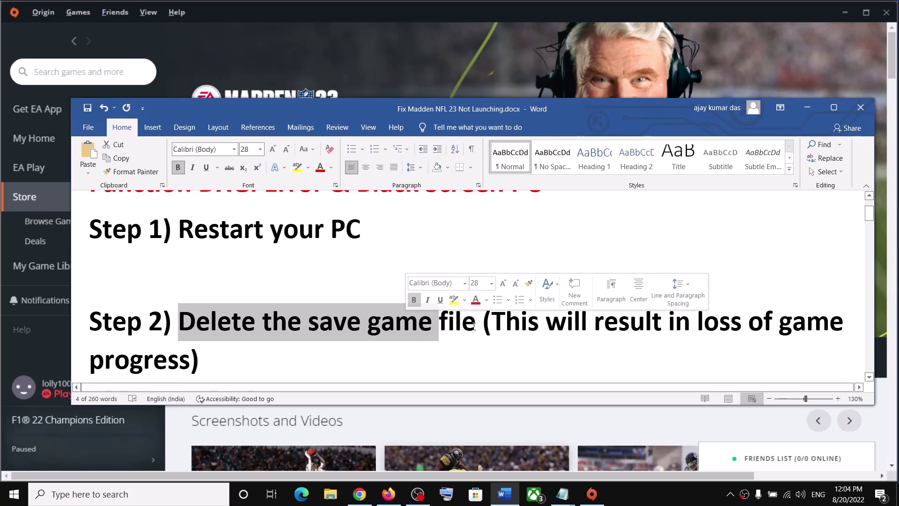
left_click_drag(505, 326, 548, 350)
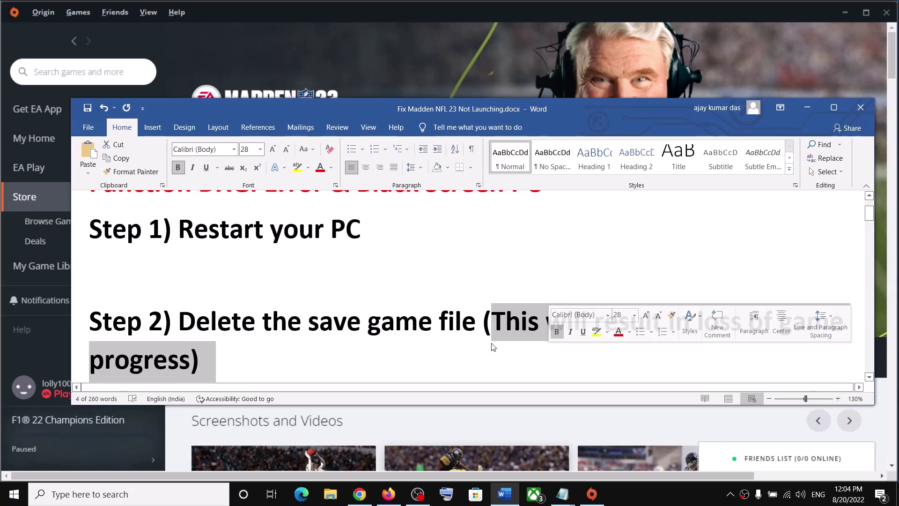
left_click_drag(218, 320, 438, 328)
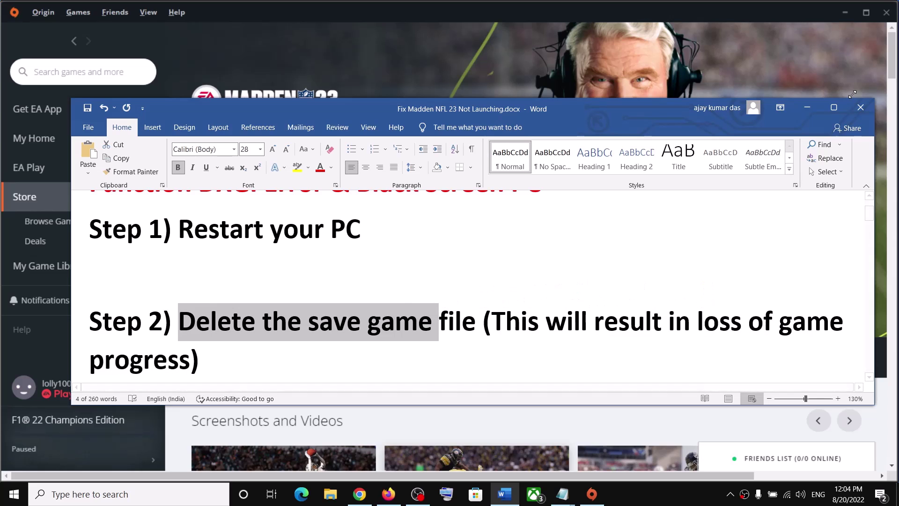
left_click(807, 108)
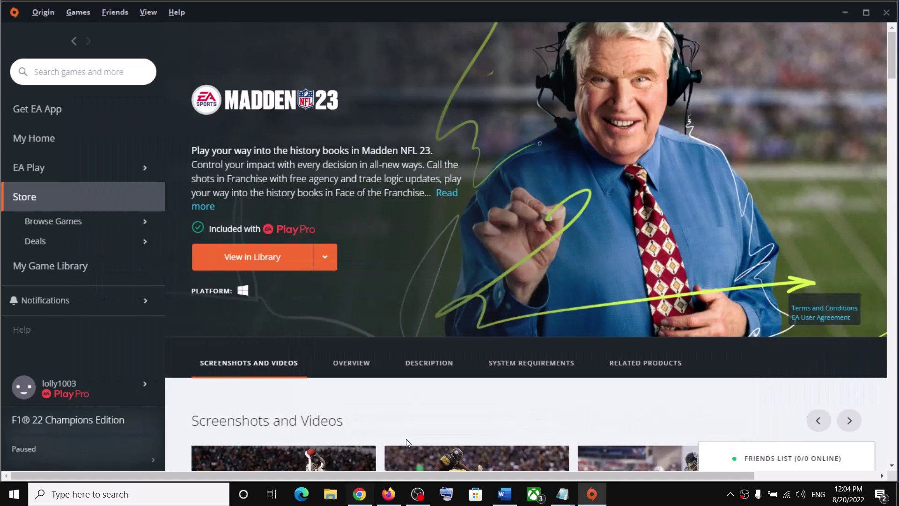
Delete the Madden NFL 23 save folder from Documents in File Explorer, then close Explorer
left_click(330, 494)
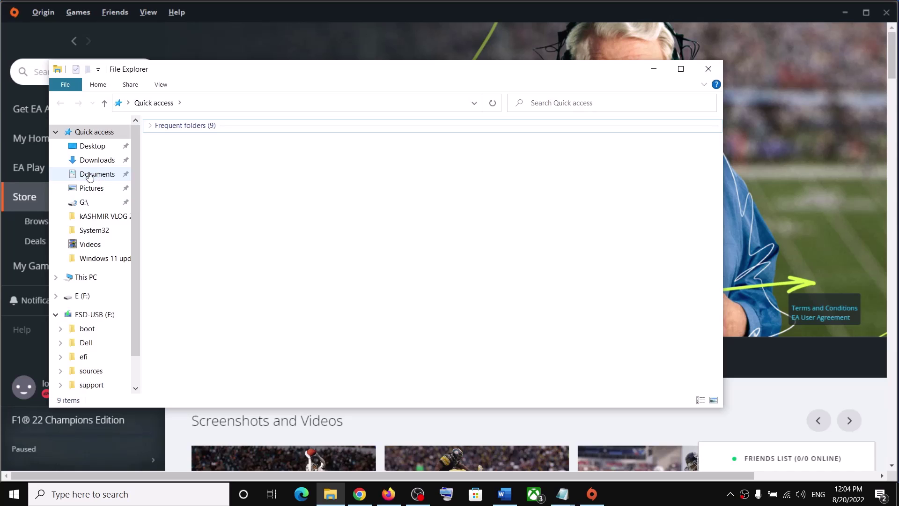
left_click(89, 176)
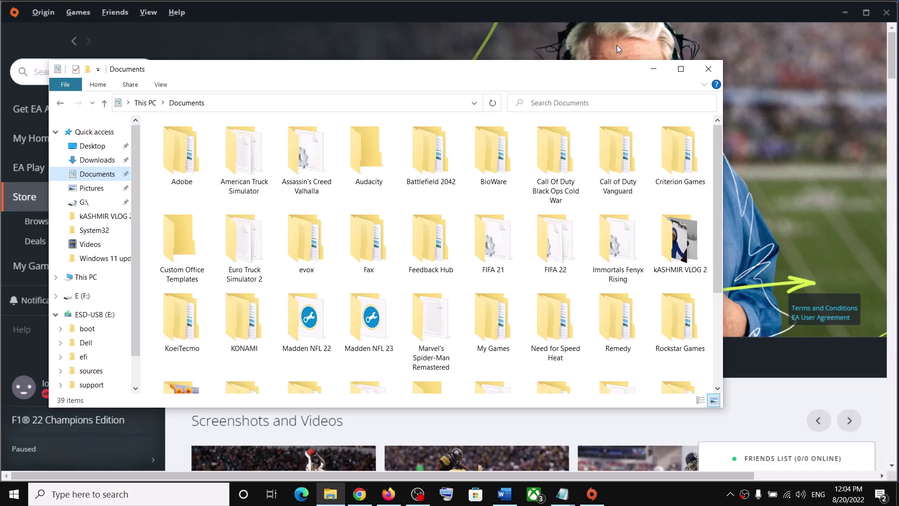
left_click(681, 69)
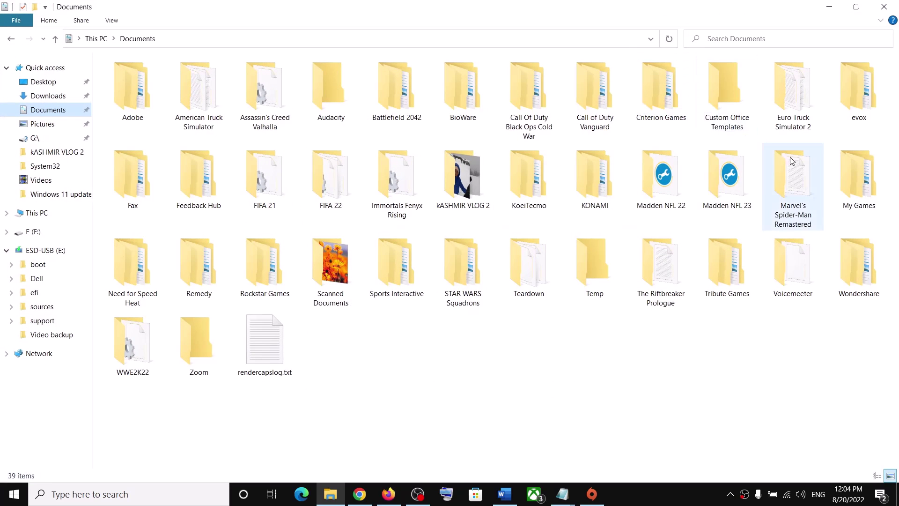
left_click(729, 196)
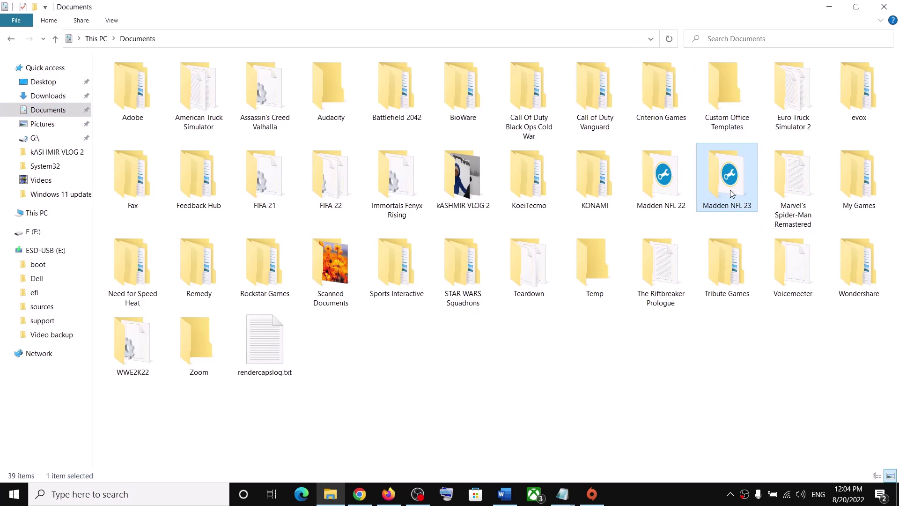
right_click(731, 199)
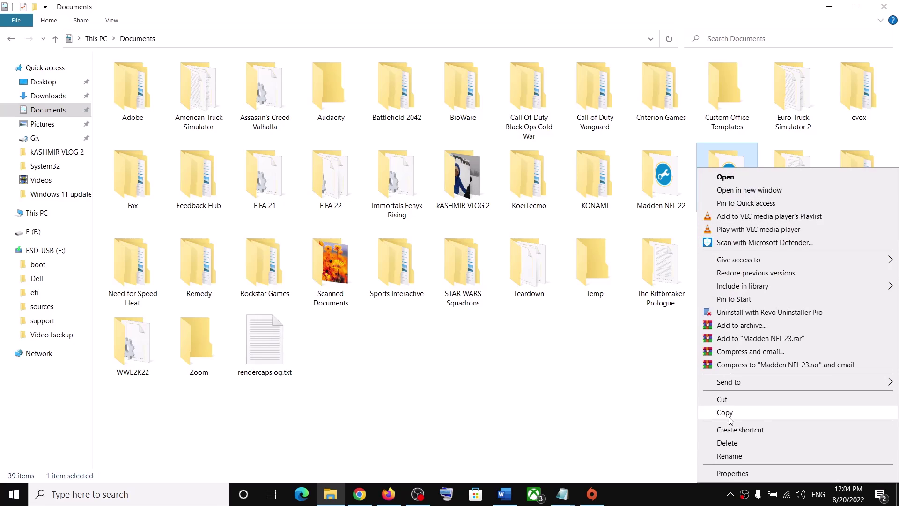
left_click(727, 442)
left_click(884, 7)
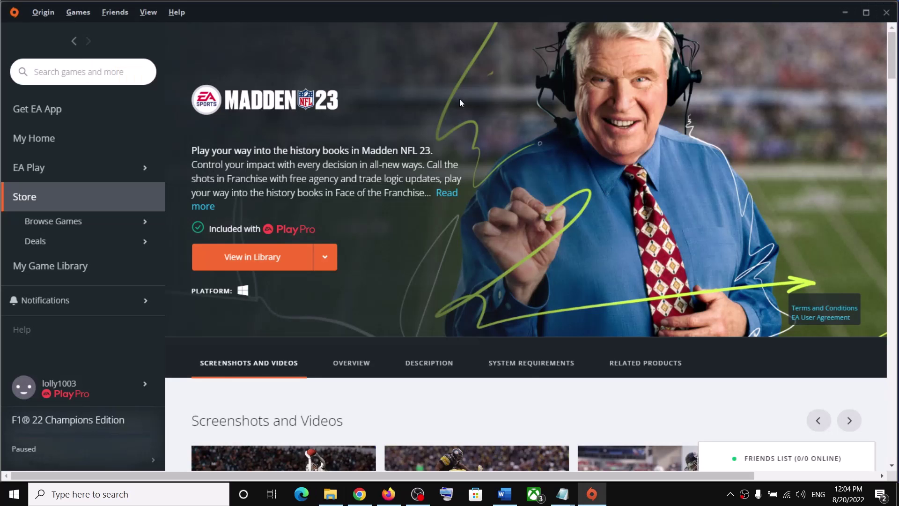
Go over Step 3's NVIDIA and AMD driver links, then bring up the NVIDIA drivers page in Chrome
left_click(504, 494)
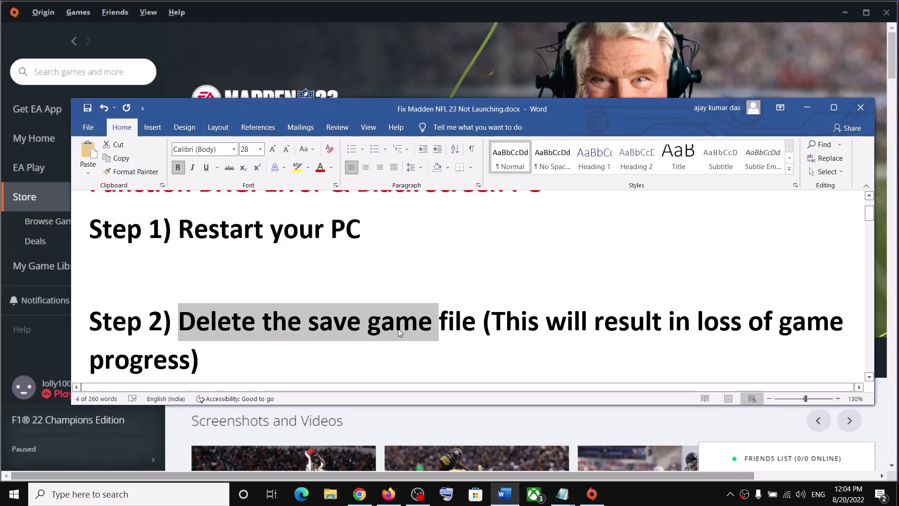
scroll(336, 361, "down", 3)
left_click_drag(180, 307, 709, 309)
scroll(429, 317, "down", 1)
scroll(515, 333, "down", 1)
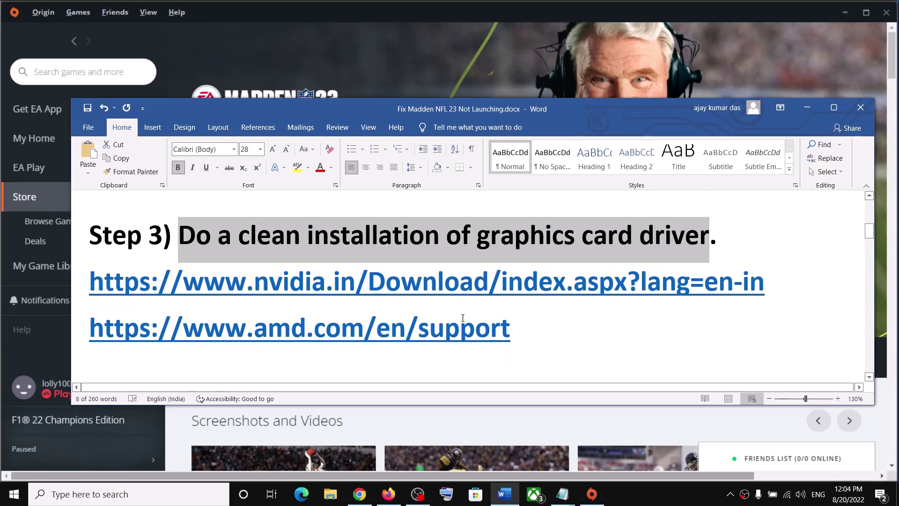
left_click_drag(189, 282, 422, 288)
left_click_drag(189, 329, 429, 330)
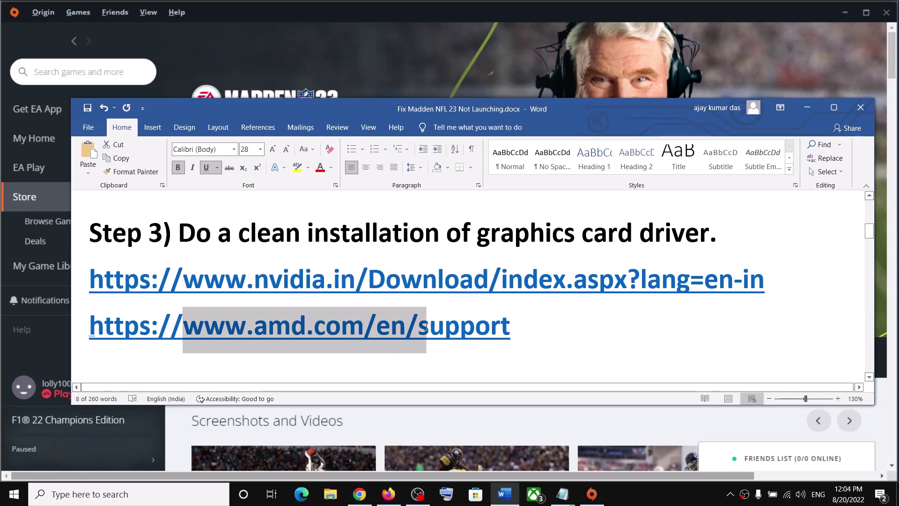
left_click_drag(246, 281, 444, 283)
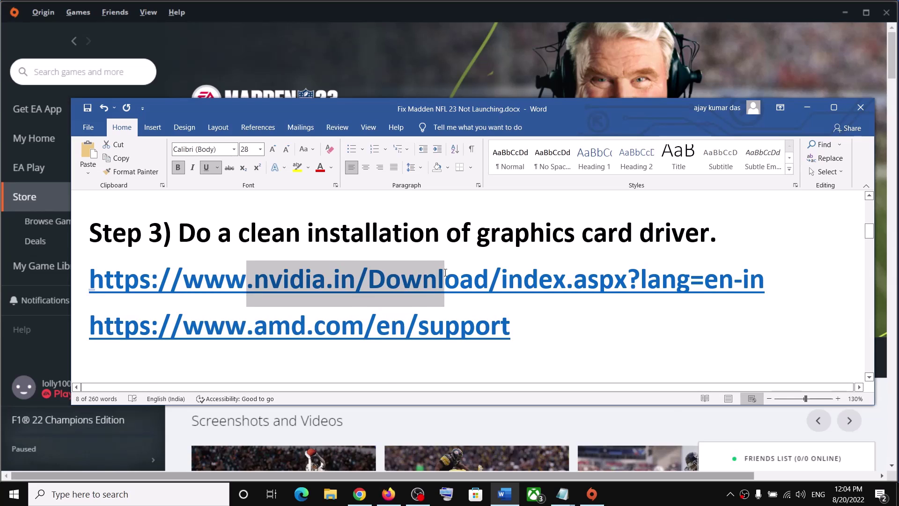
left_click(661, 491)
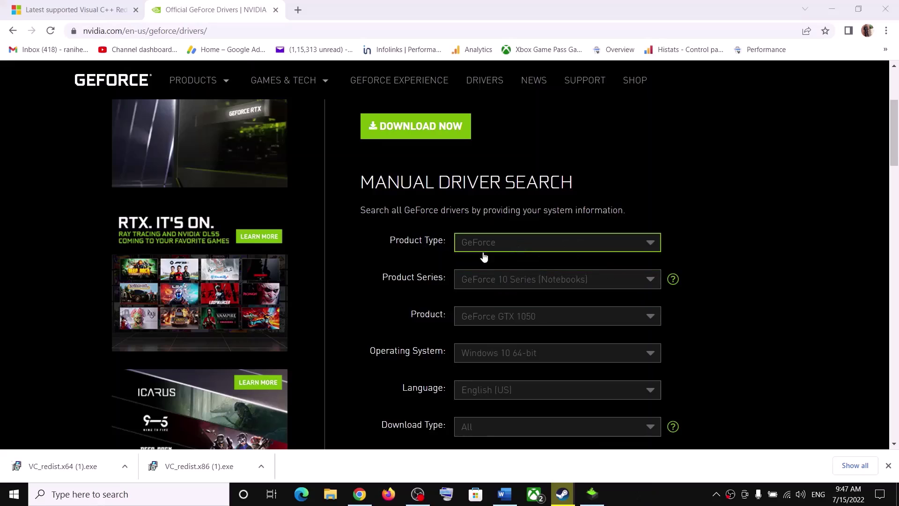
Search for GeForce drivers for the GTX 1050 on Windows 10 64-bit
left_click(540, 283)
left_click(701, 307)
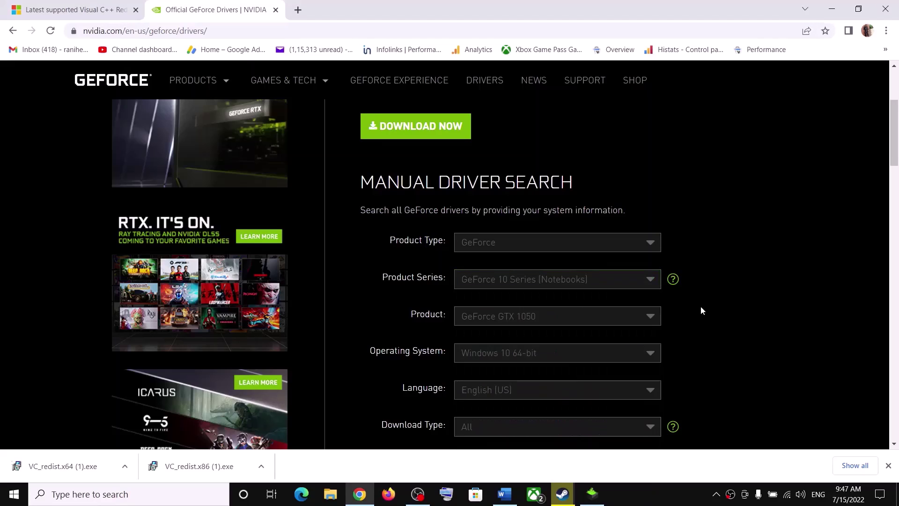
left_click(549, 322)
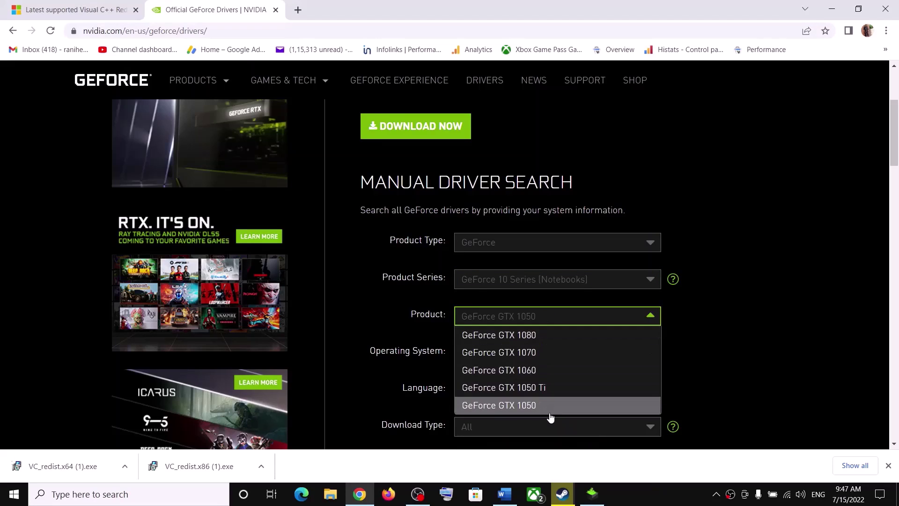
left_click(704, 336)
scroll(536, 267, "down", 2)
left_click(511, 235)
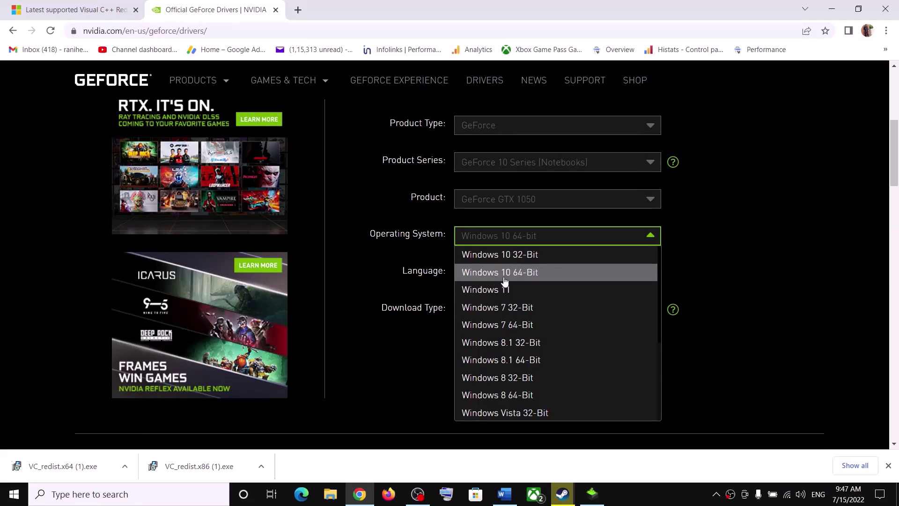
left_click(745, 264)
left_click(642, 369)
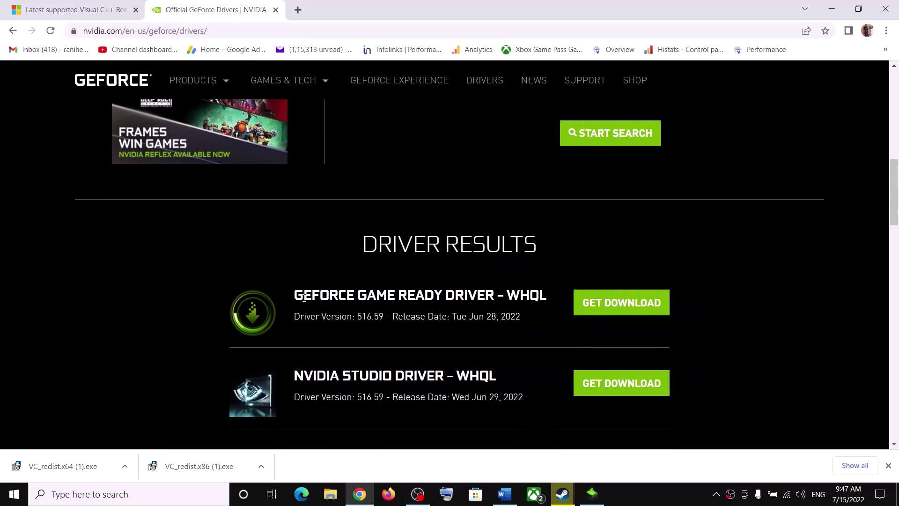
Open the GeForce Game Ready Driver 516.59 page and start its download
left_click_drag(298, 295, 443, 296)
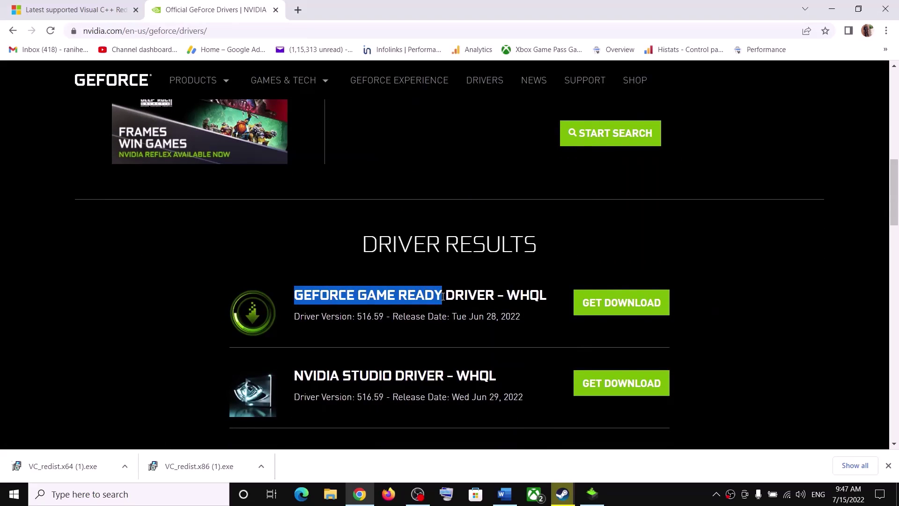
left_click_drag(325, 317, 393, 317)
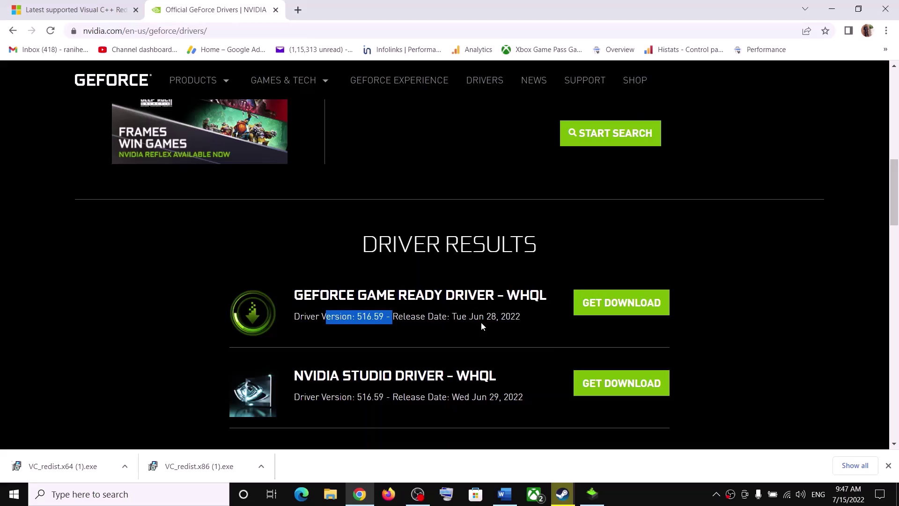
left_click(631, 304)
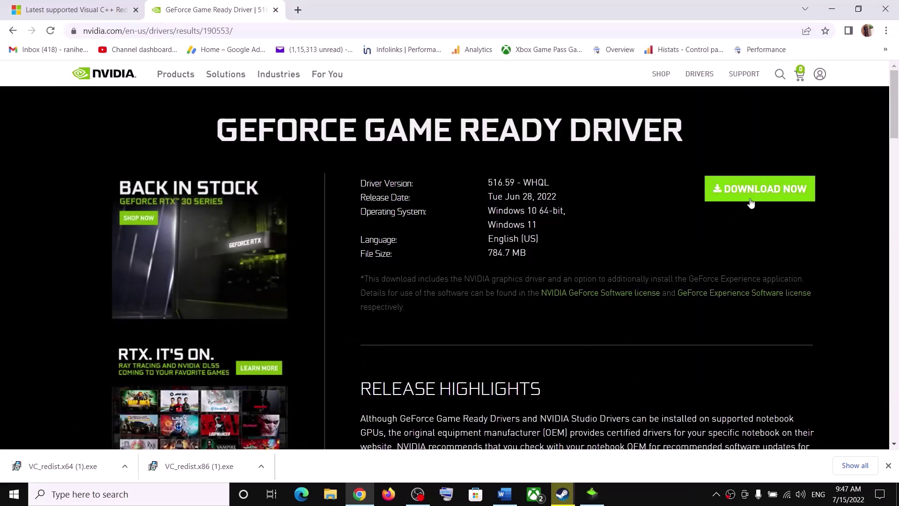
left_click(752, 191)
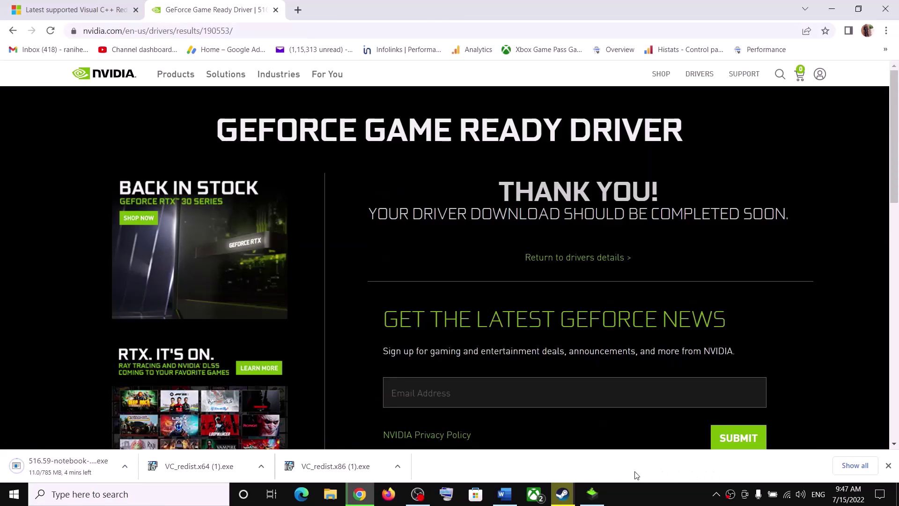
Accept the NVIDIA licence and run a Custom (Advanced) clean installation of driver 516.59
left_click(594, 495)
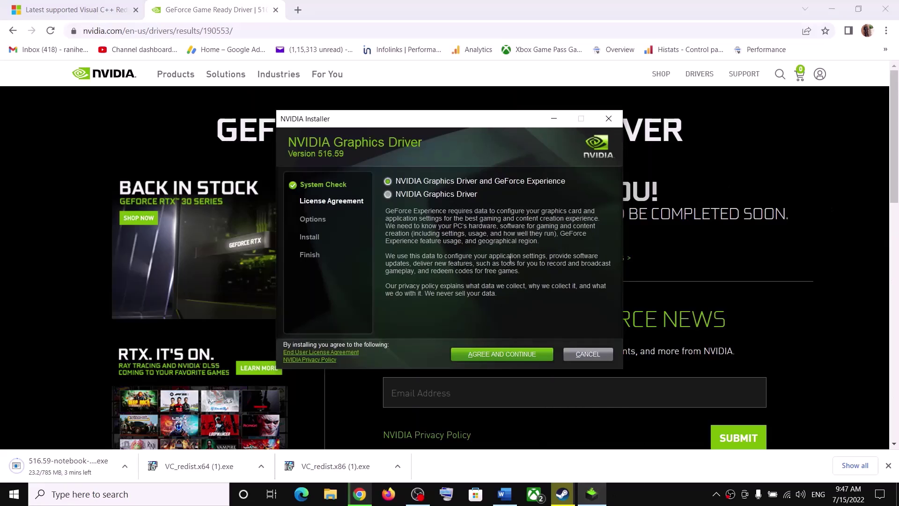
left_click(477, 356)
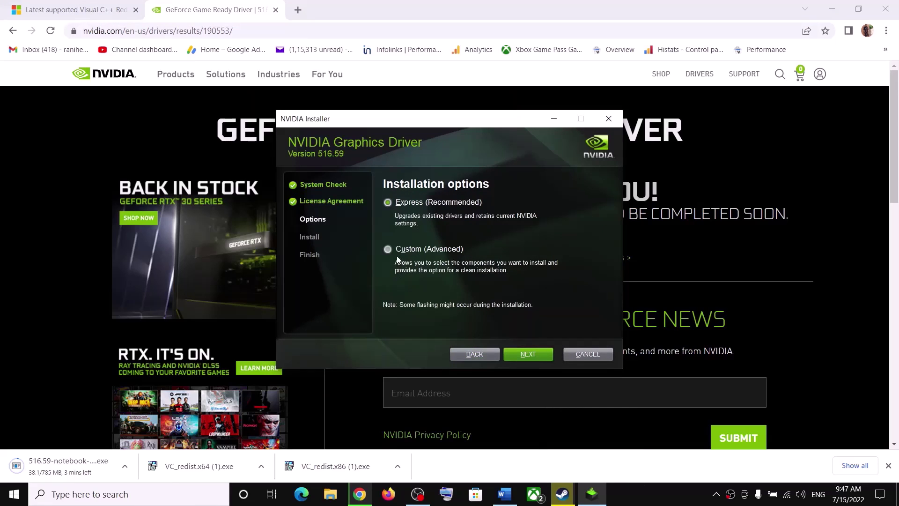
left_click(390, 249)
left_click(534, 358)
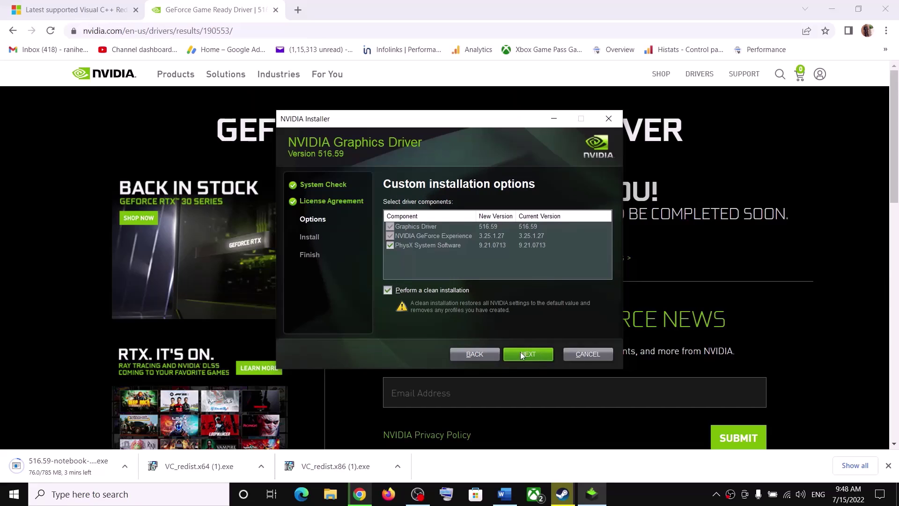
left_click(536, 355)
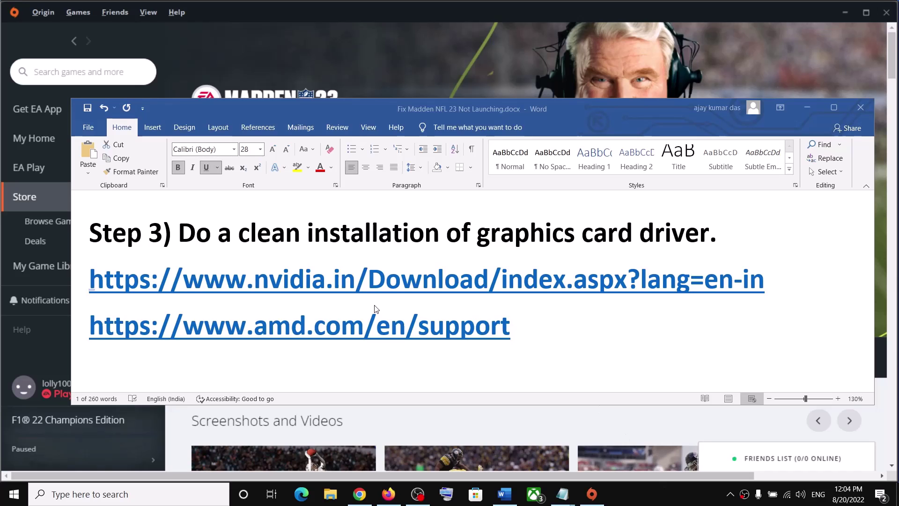
Highlight the guide's Step 4 on dedicated graphics, then minimize Word
scroll(374, 309, "down", 5)
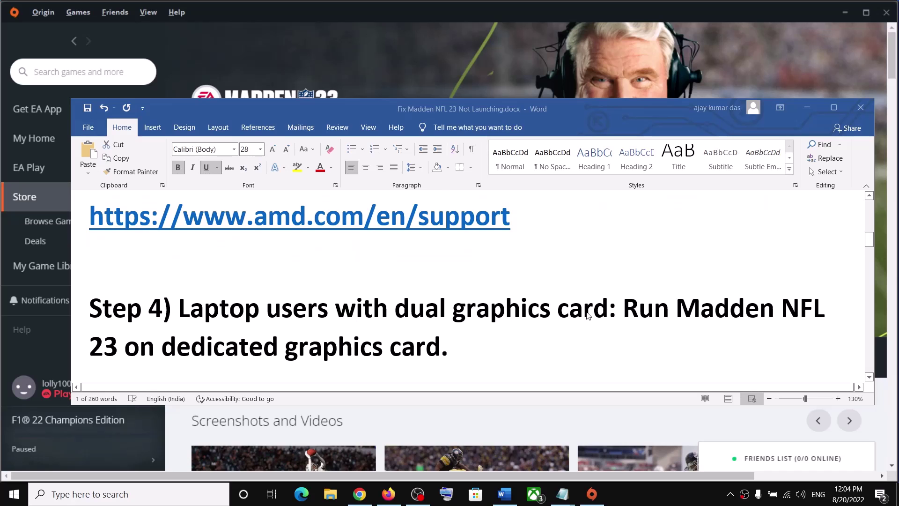
left_click_drag(624, 309, 465, 347)
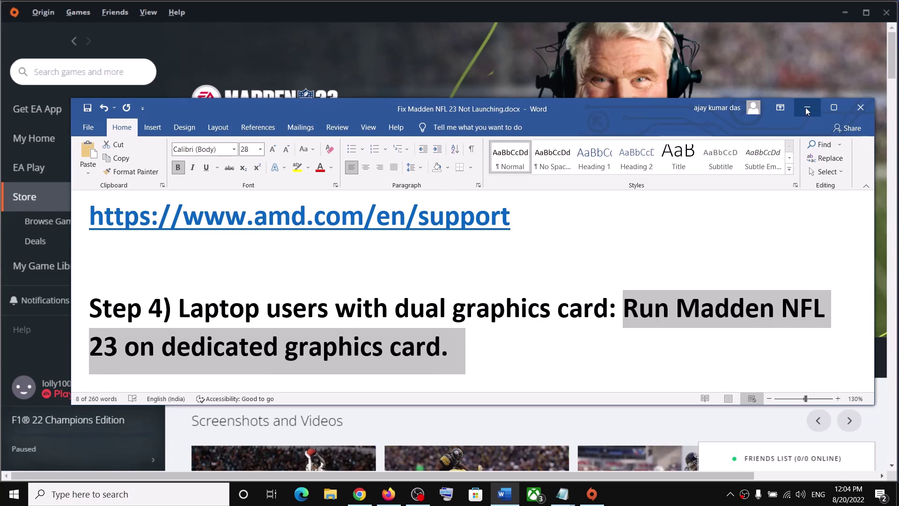
left_click(808, 110)
Open Graphics settings via a Windows search for 'gra' and start browsing for an app
left_click(167, 500)
type("gra")
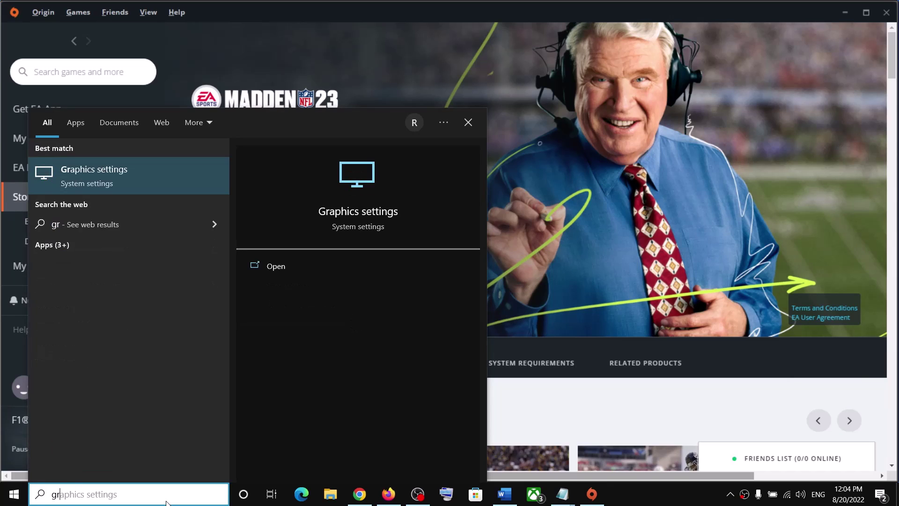
left_click(165, 177)
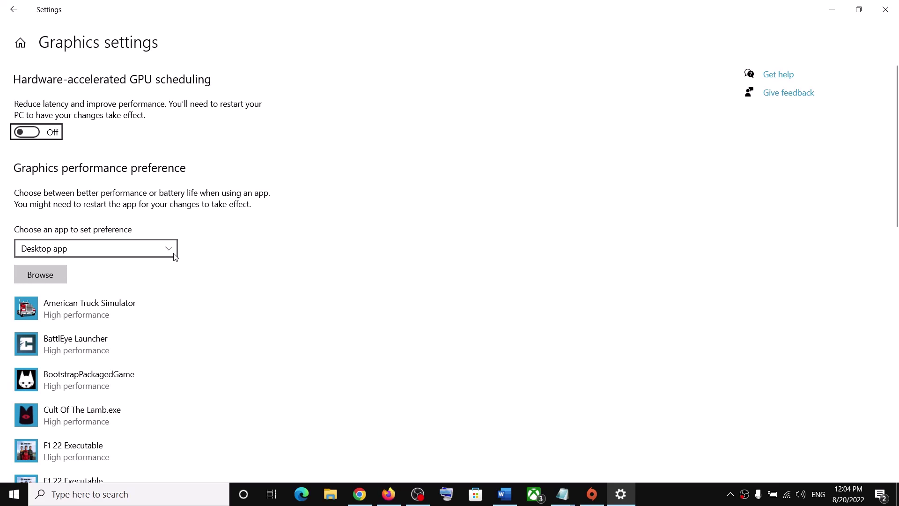
left_click(38, 271)
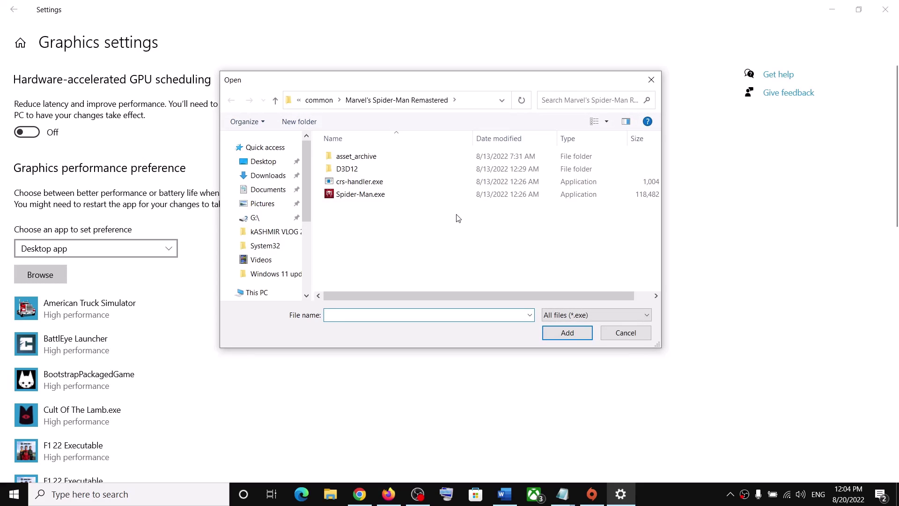
Browse to C:\Program Files (x86)\Steam\steamapps\common looking for the game
left_click(265, 296)
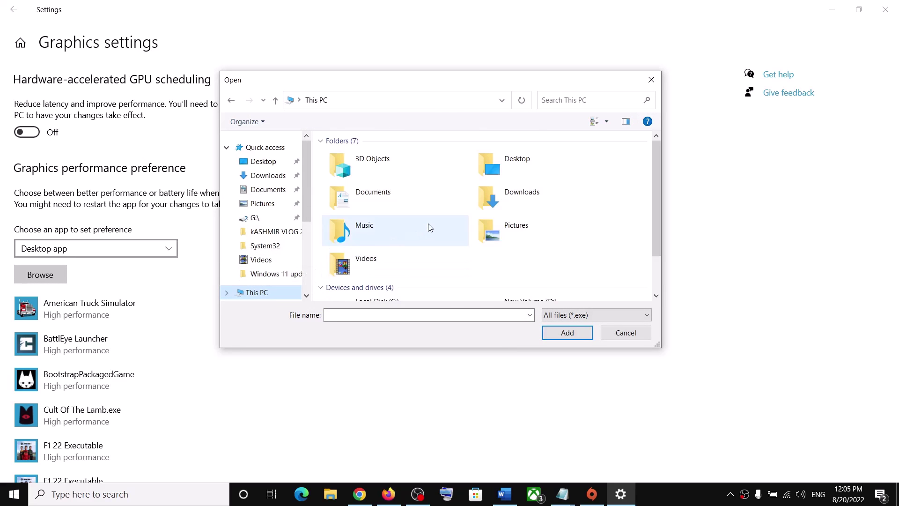
scroll(408, 234, "down", 2)
double_click(377, 255)
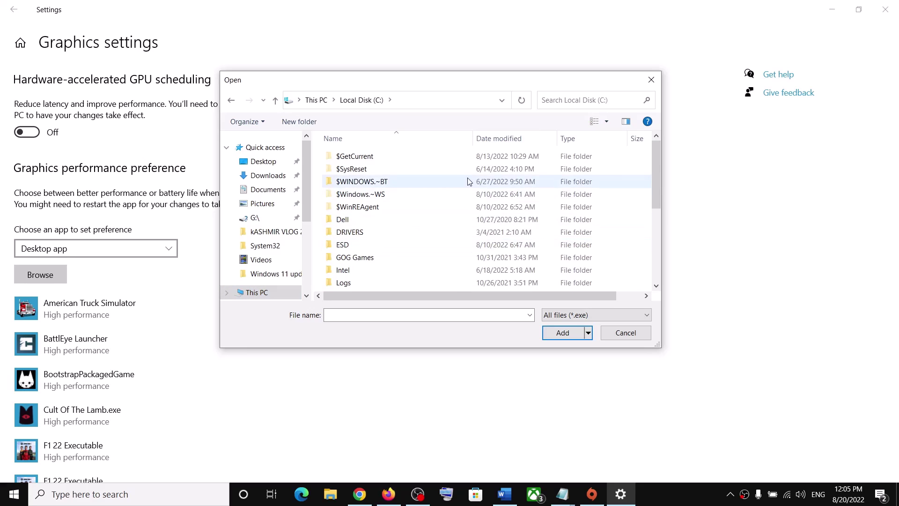
scroll(419, 228, "down", 2)
scroll(419, 230, "down", 2)
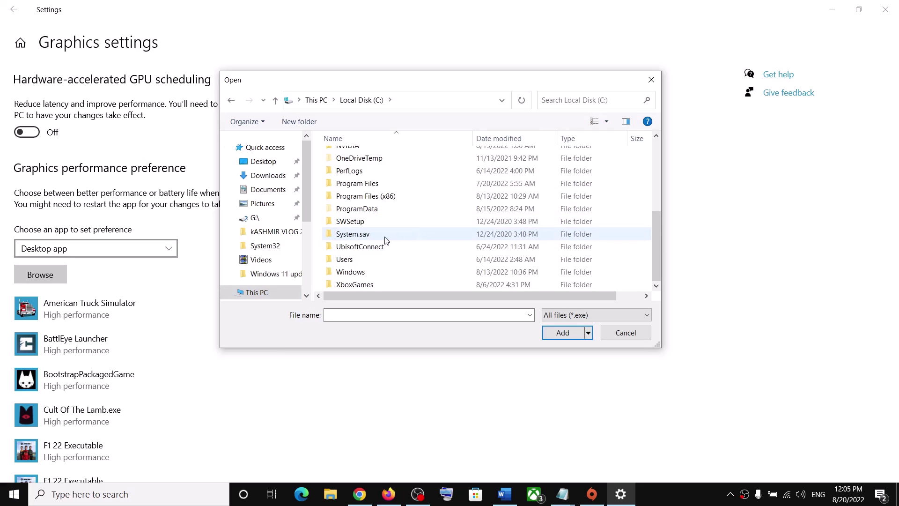
scroll(398, 237, "up", 3)
scroll(410, 243, "down", 1)
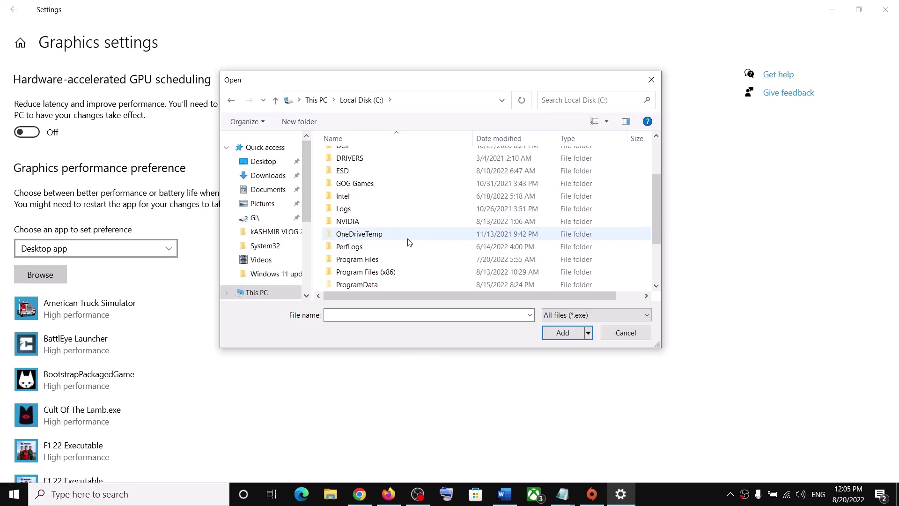
left_click(382, 271)
double_click(394, 275)
scroll(393, 269, "down", 5)
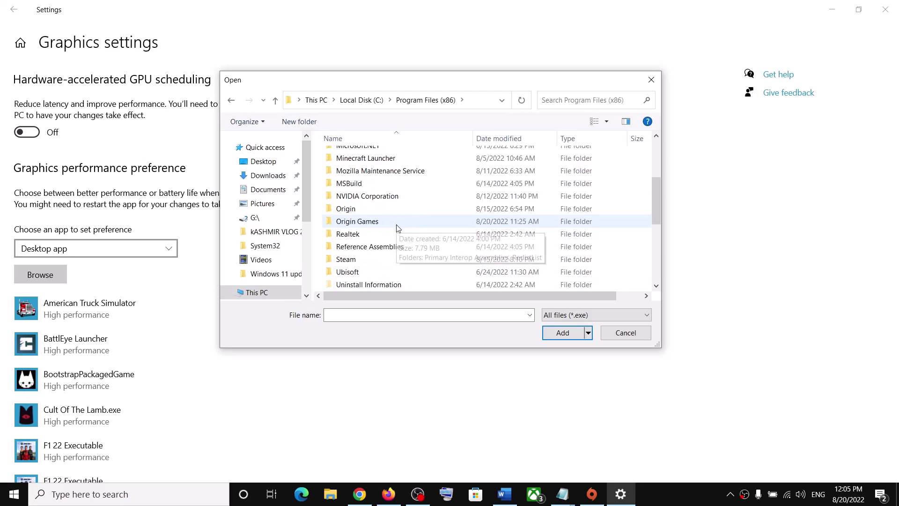
left_click(357, 188)
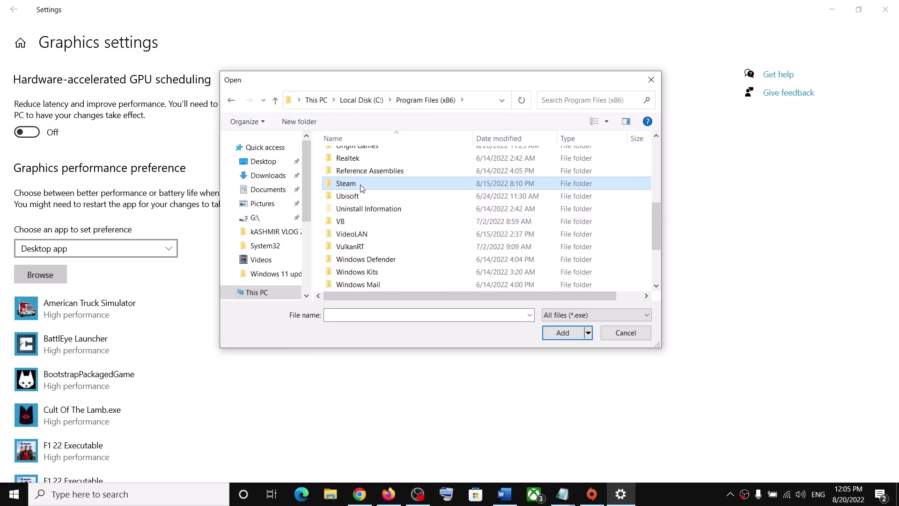
double_click(361, 187)
scroll(361, 187, "down", 3)
double_click(362, 175)
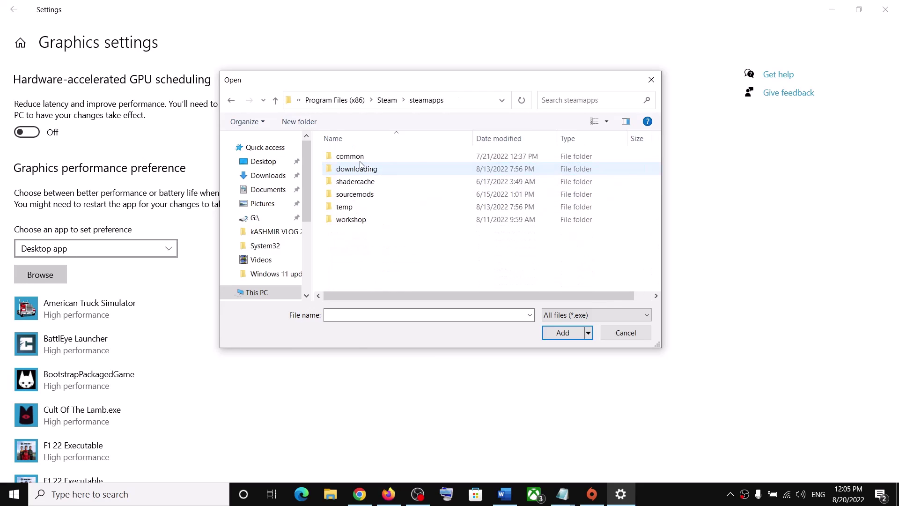
double_click(353, 159)
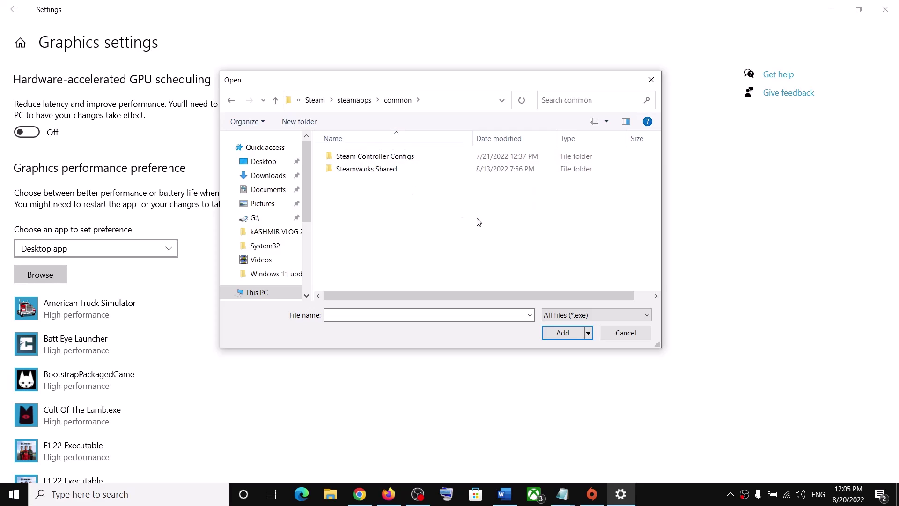
Check the Program Files and Program Files (x86) folders on Local Disk (C:)
left_click(271, 292)
scroll(367, 255, "down", 1)
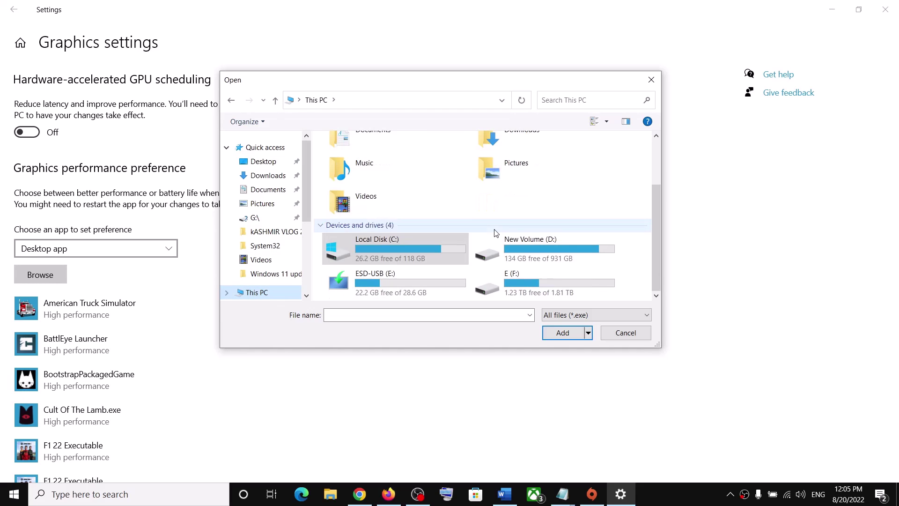
double_click(368, 253)
scroll(373, 234, "down", 3)
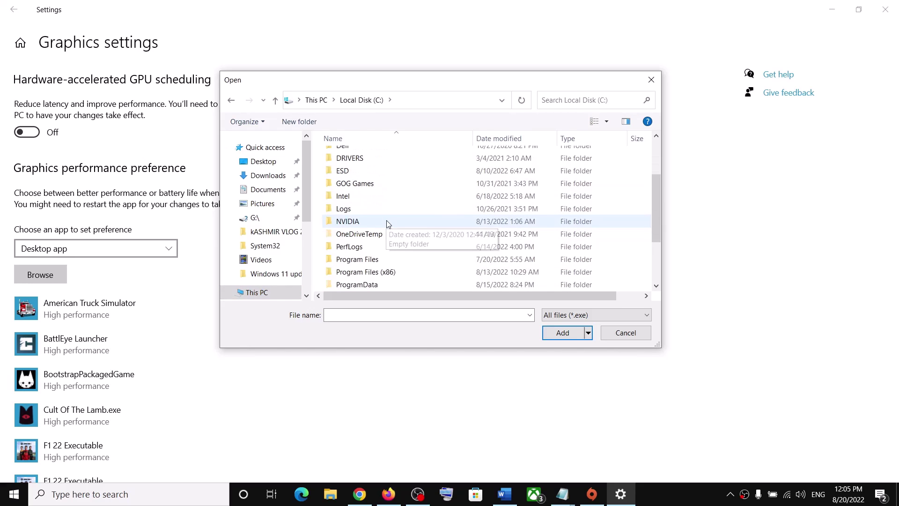
double_click(368, 222)
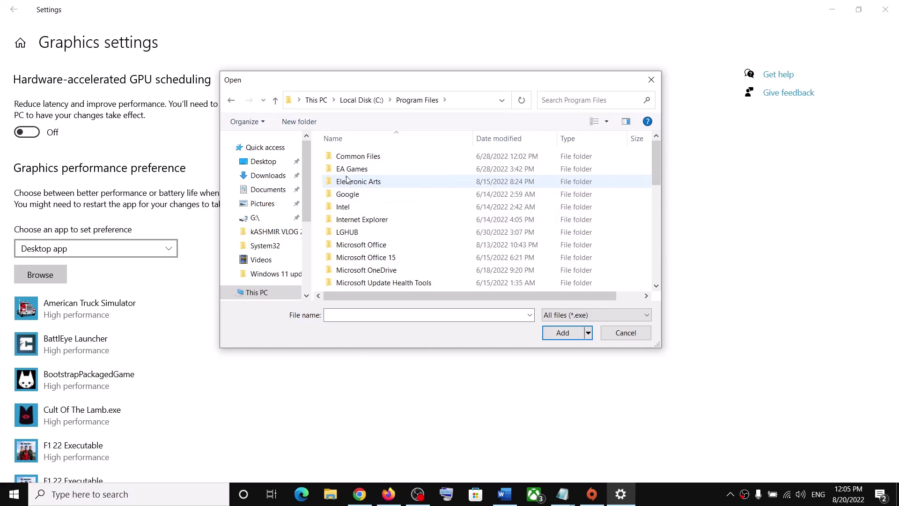
left_click(277, 100)
scroll(395, 240, "down", 2)
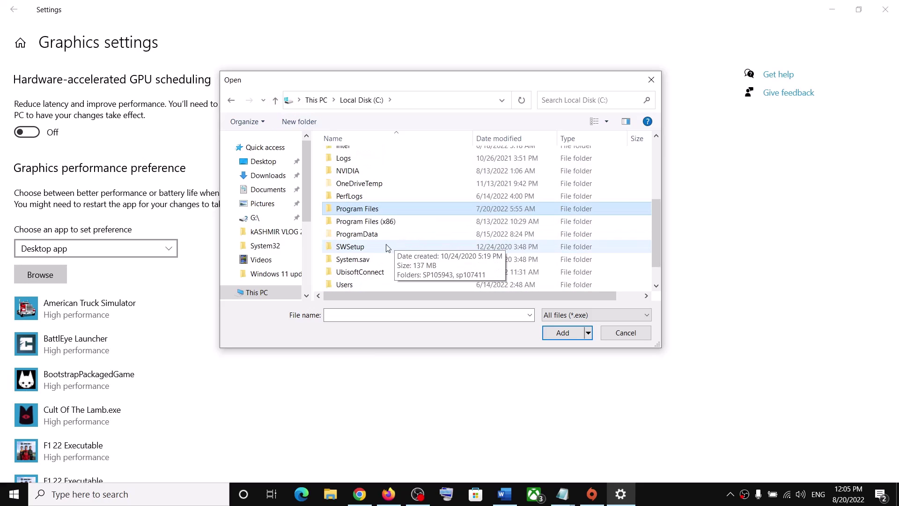
double_click(365, 219)
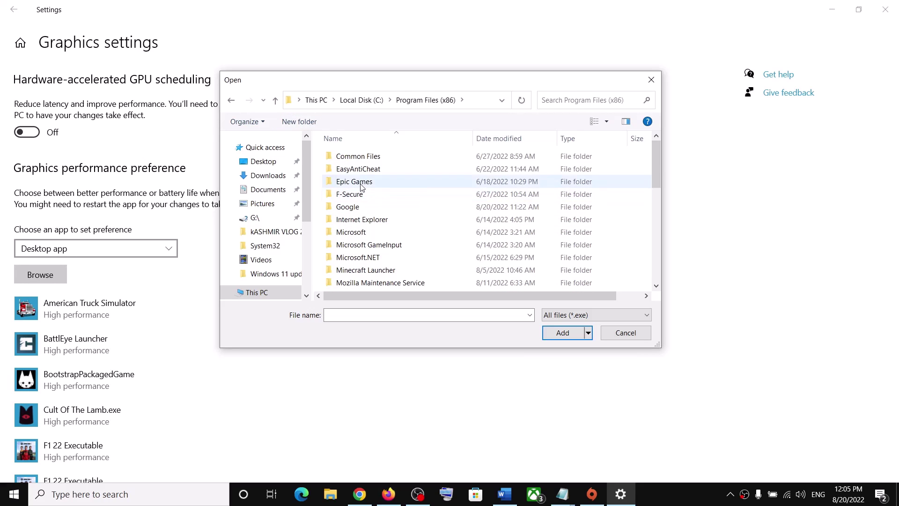
left_click(275, 100)
scroll(402, 215, "down", 1)
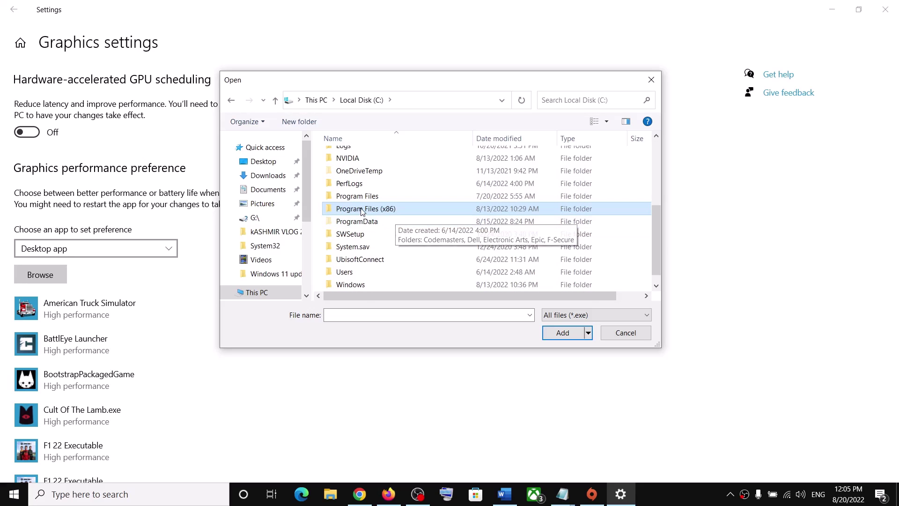
left_click(361, 201)
double_click(361, 200)
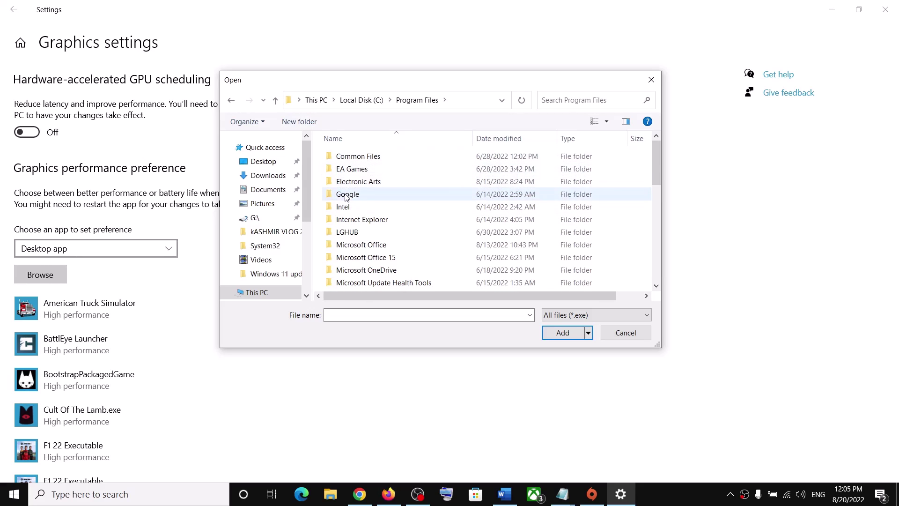
Move from Local Disk (C:) to drive E (F:) to find the game
left_click(275, 100)
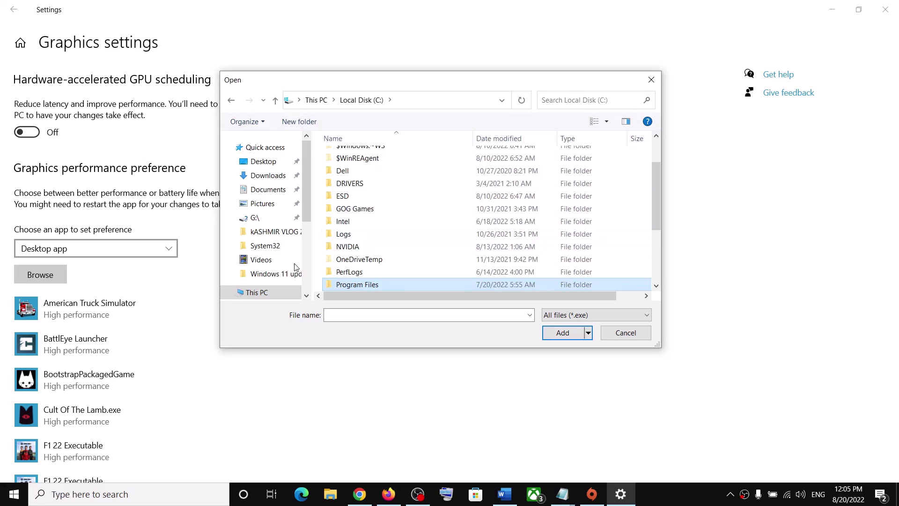
scroll(278, 254, "down", 1)
scroll(279, 253, "down", 1)
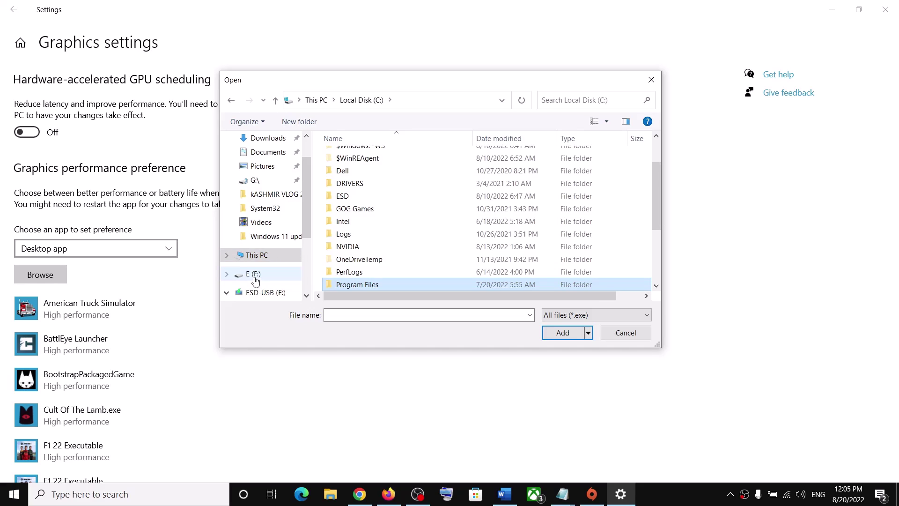
left_click(254, 277)
Add F:\Games\Madden NFL 23\Madden23.exe and save it with High performance graphics
double_click(342, 183)
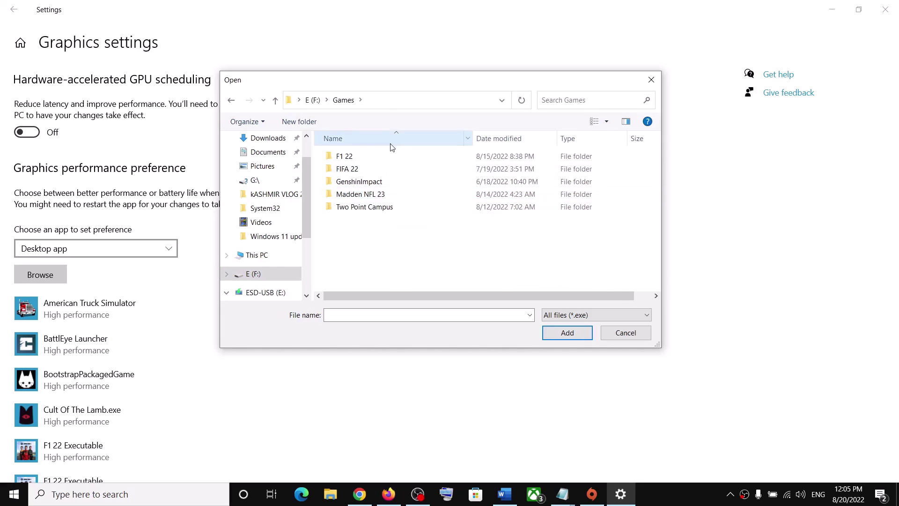
left_click(406, 196)
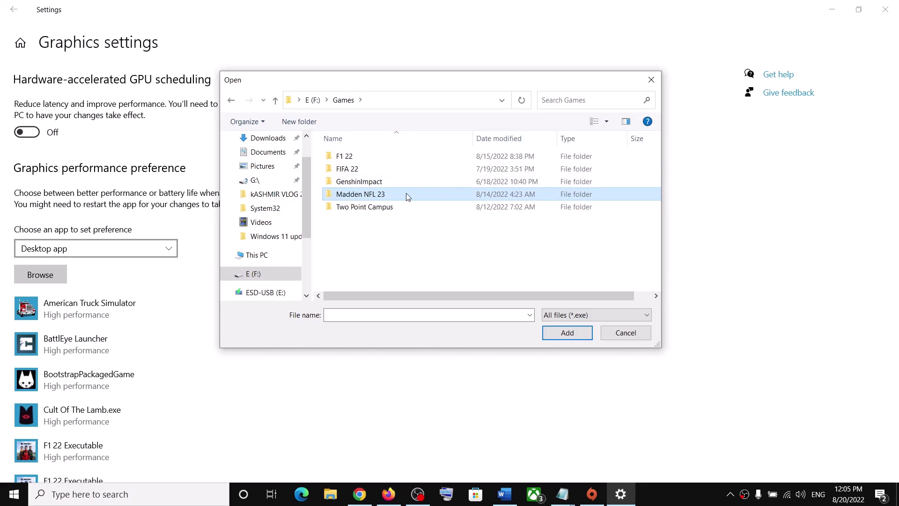
double_click(374, 195)
left_click(368, 233)
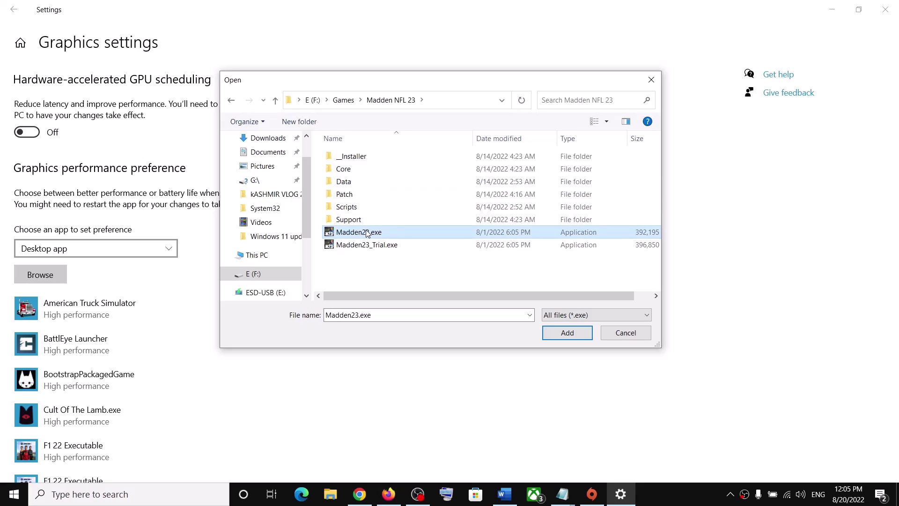
left_click(567, 332)
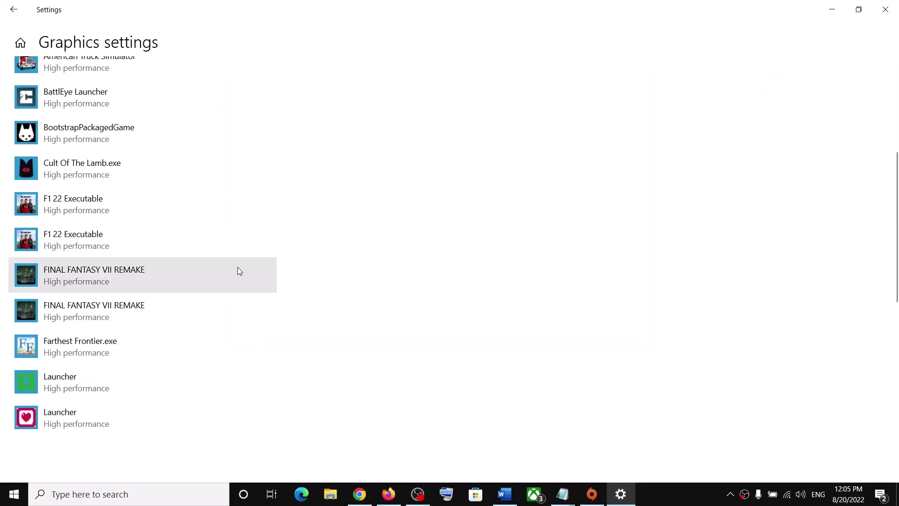
left_click(196, 310)
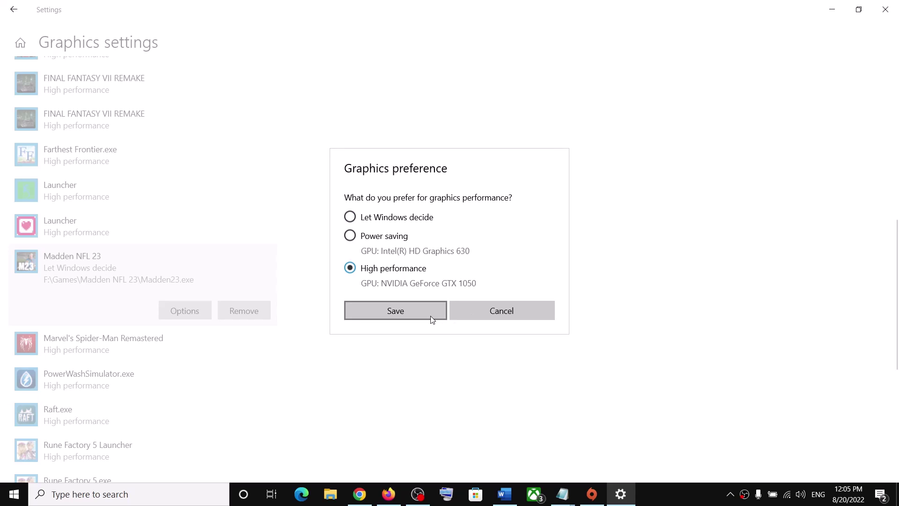
left_click(398, 312)
Add Madden23_Trial.exe with High performance graphics too, then close Settings
scroll(98, 253, "up", 2)
left_click(40, 220)
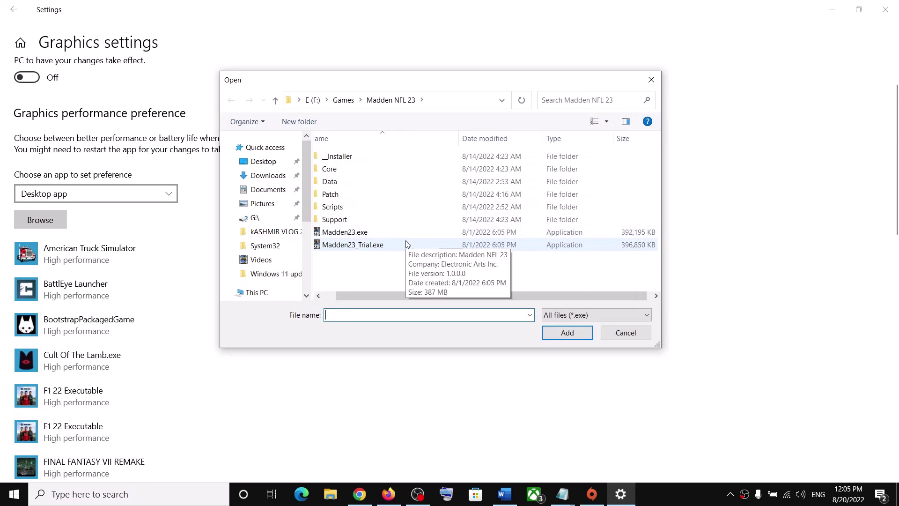
left_click(336, 246)
left_click(581, 335)
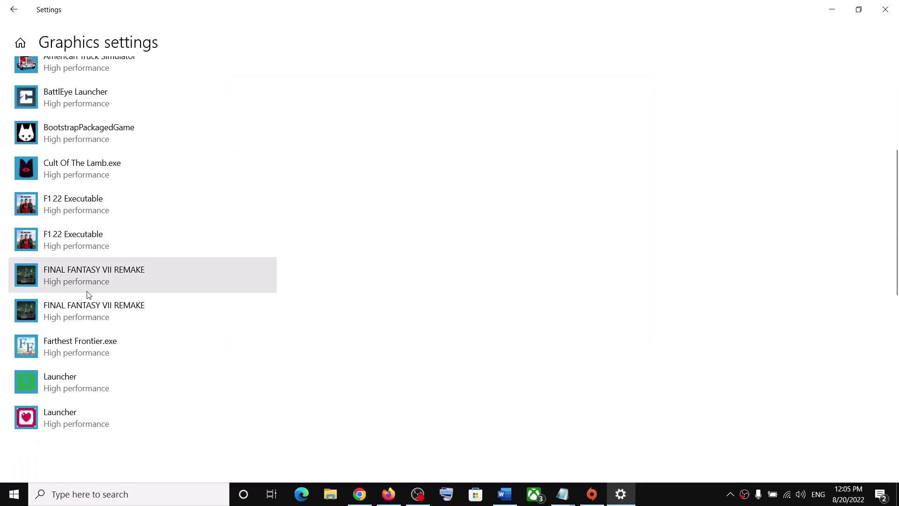
left_click(177, 249)
left_click(350, 268)
left_click(395, 310)
left_click(886, 9)
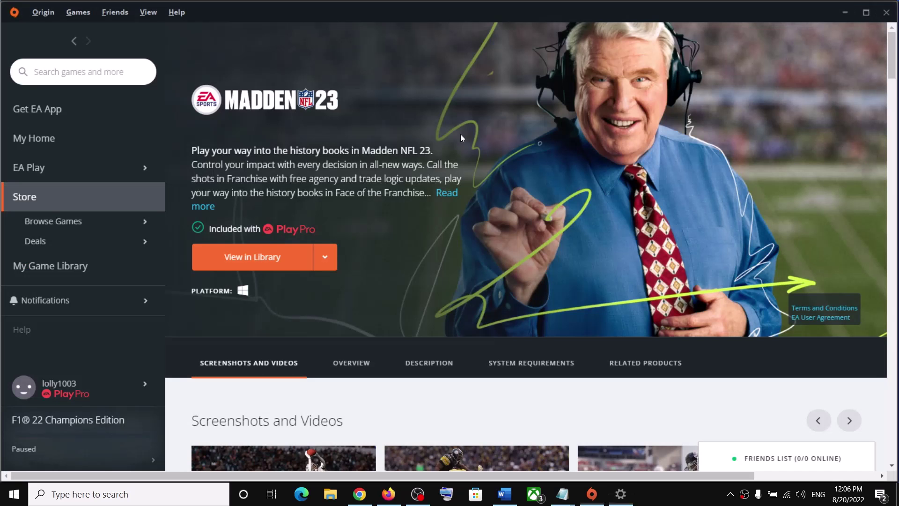
Highlight the guide's Step 5 on running the game as administrator, then minimize Word
left_click(504, 494)
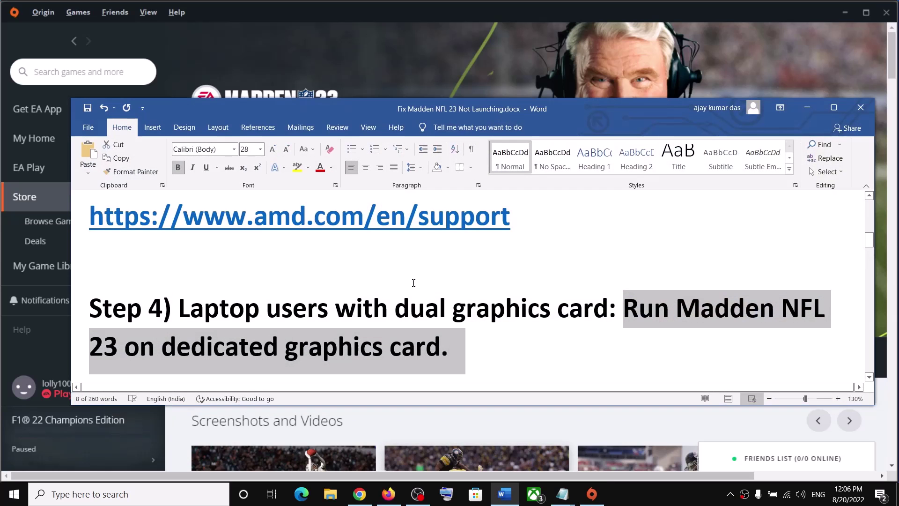
scroll(413, 291, "down", 1)
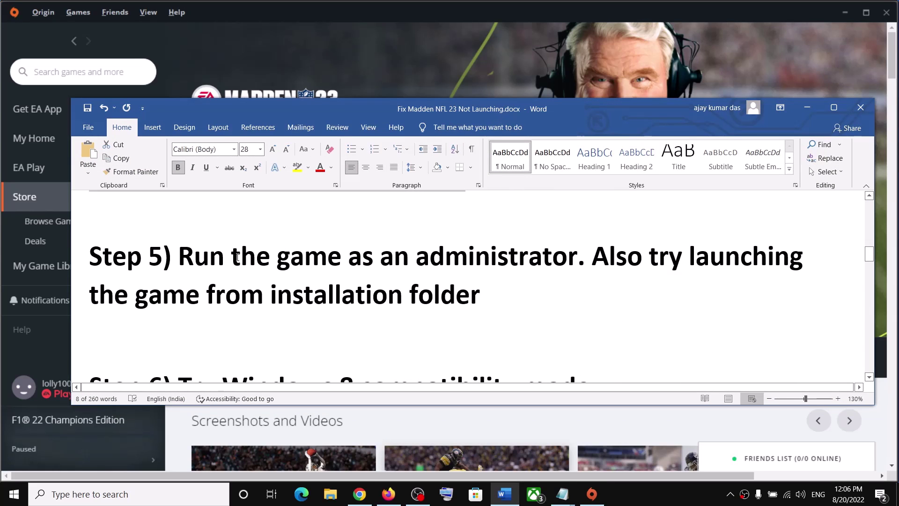
left_click_drag(178, 257, 608, 257)
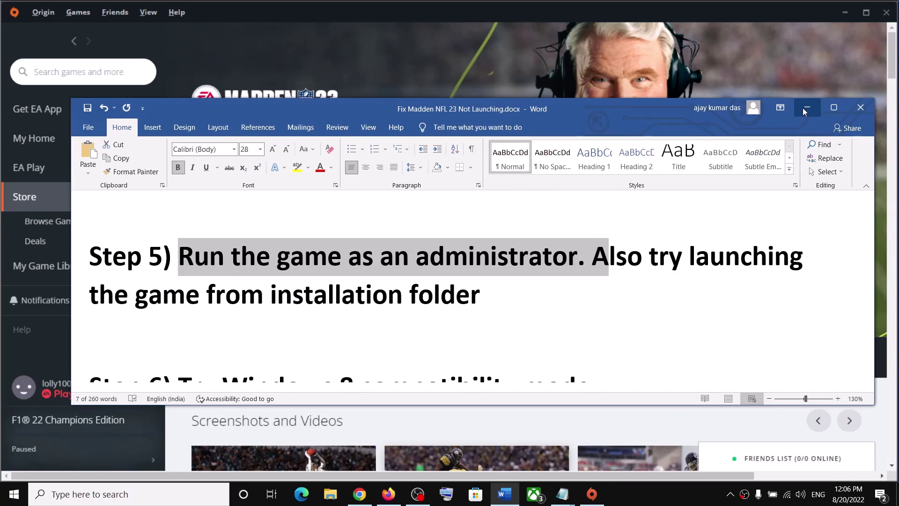
left_click(805, 108)
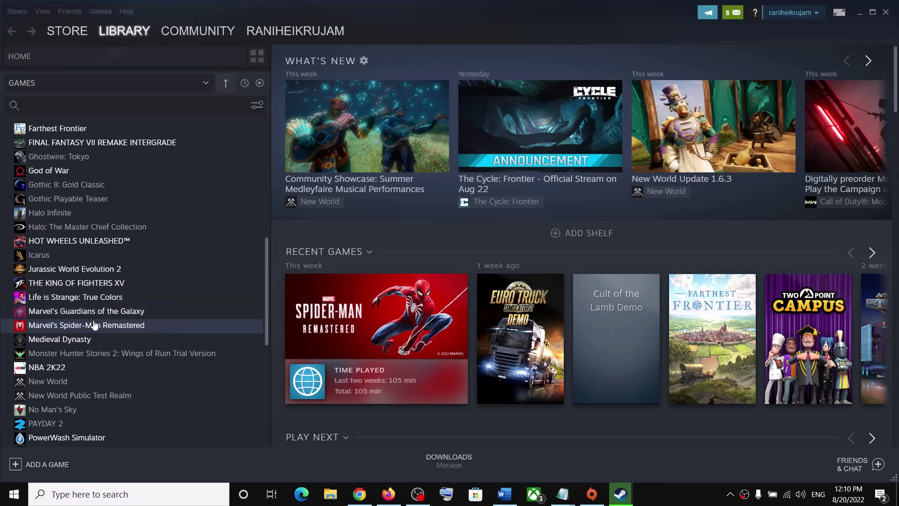
Look at Spider-Man's Manage menu in Steam without choosing anything, then return to Origin
left_click(592, 494)
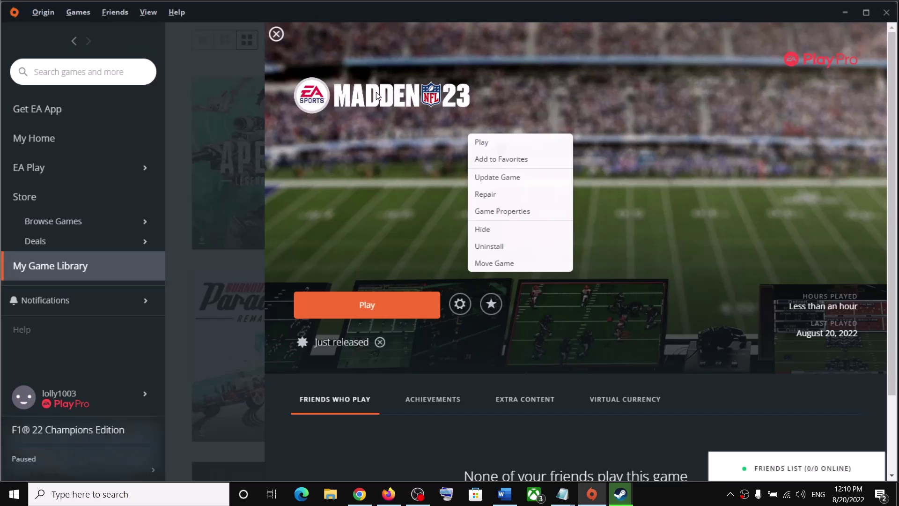
left_click(620, 494)
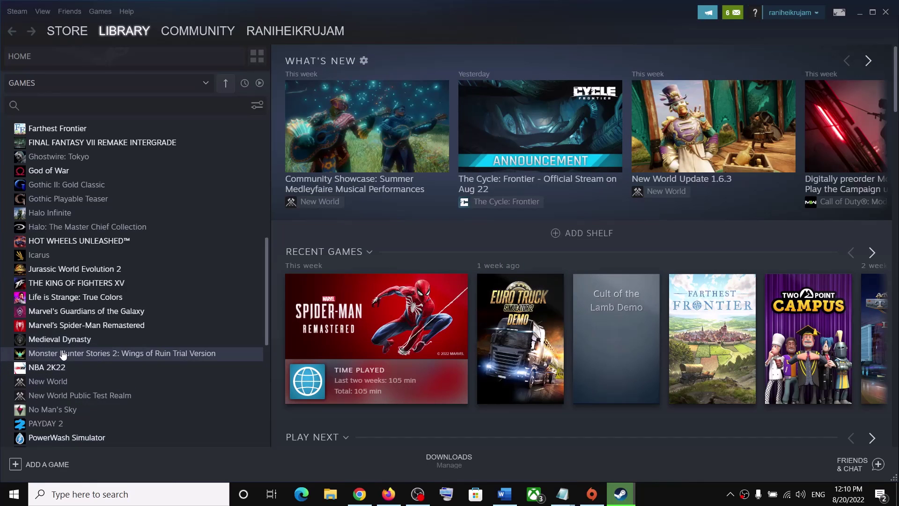
right_click(103, 330)
mouse_move(144, 379)
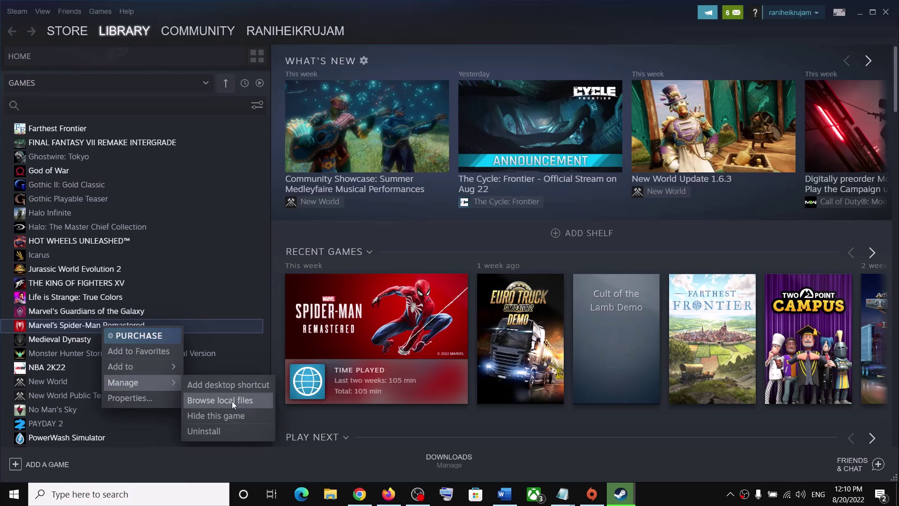
key("Escape")
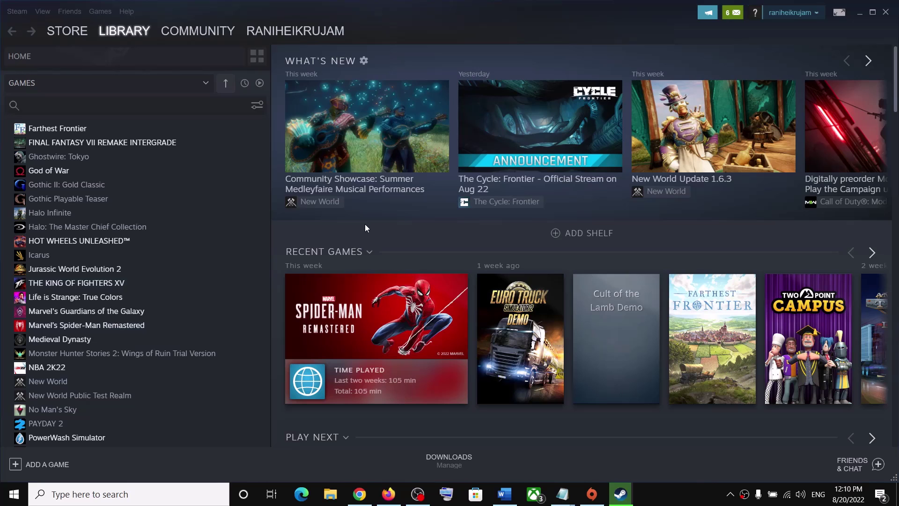
left_click(592, 499)
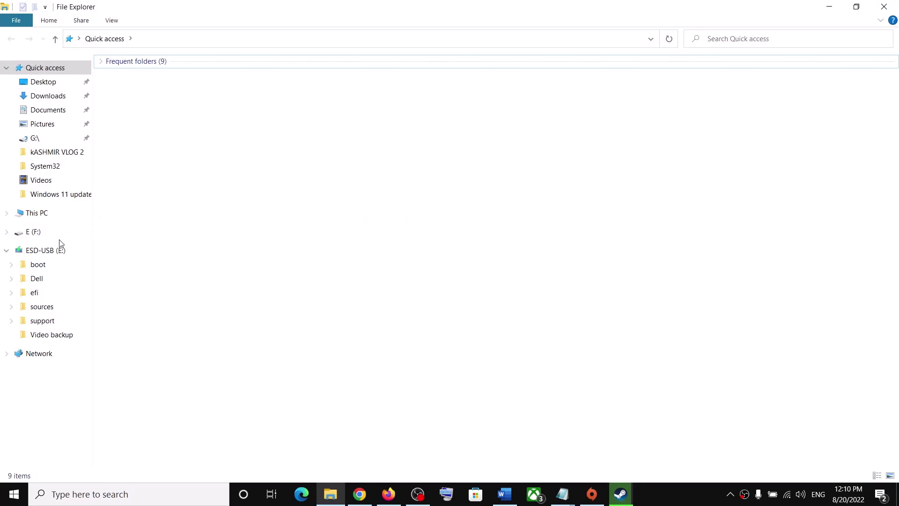
Browse to F:\Games\Madden NFL 23 and select Madden23.exe
left_click(33, 232)
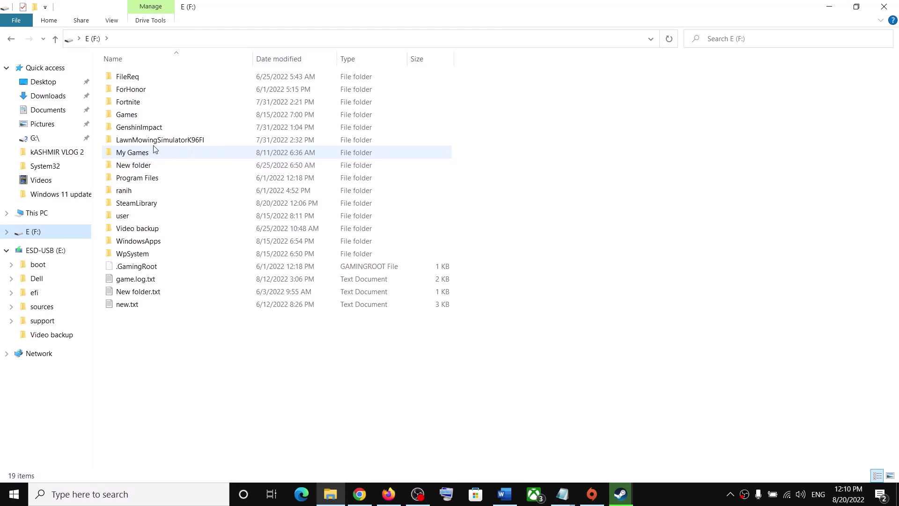
double_click(150, 115)
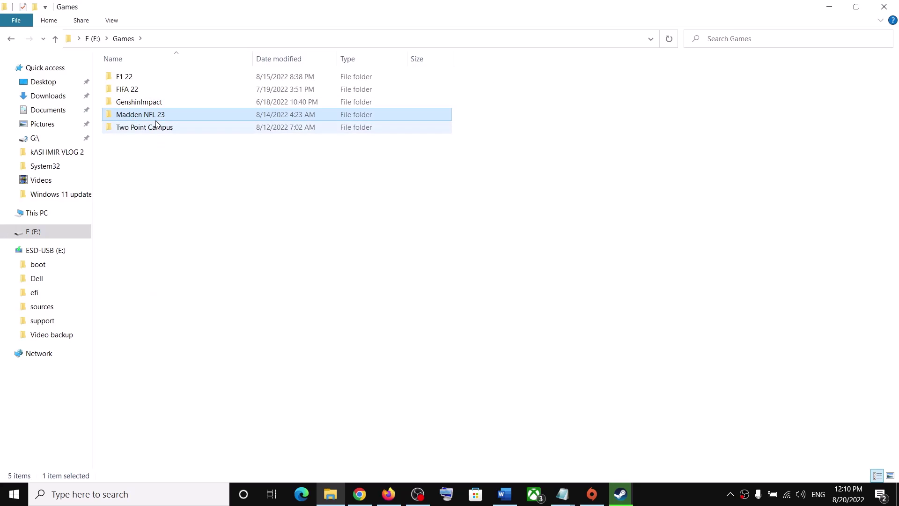
double_click(143, 114)
left_click(132, 231)
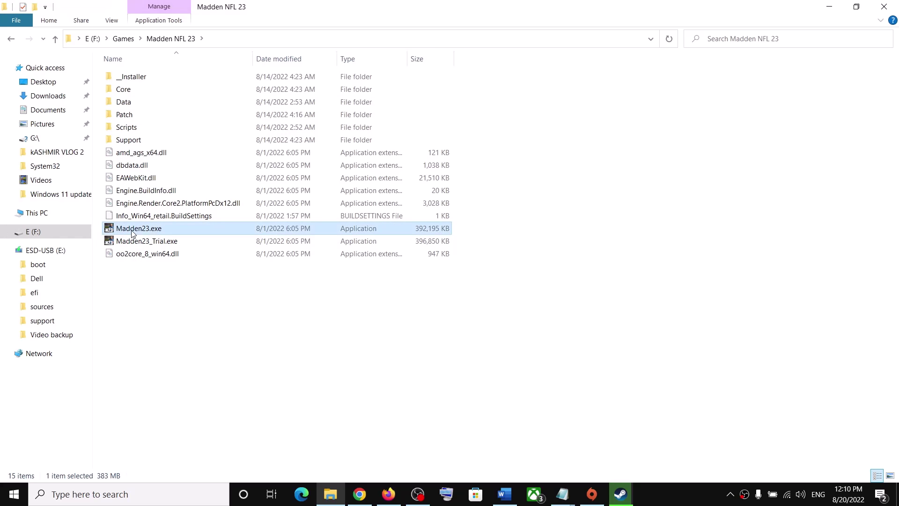
Set Madden23.exe to always run as an administrator in its Compatibility properties
right_click(149, 229)
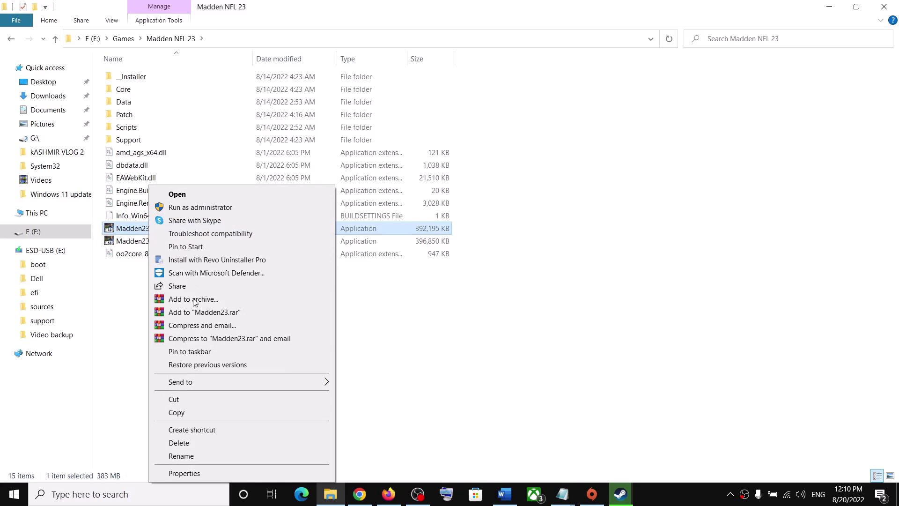
left_click(189, 474)
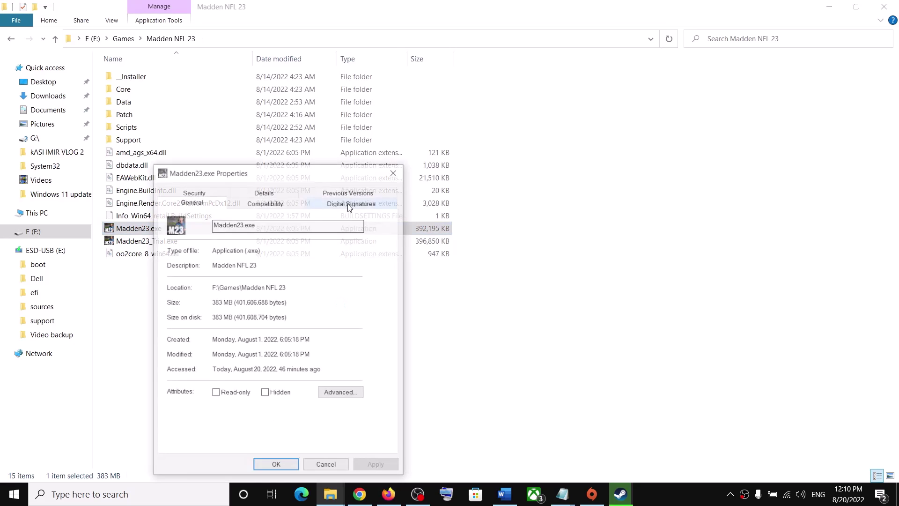
left_click_drag(266, 180, 483, 103)
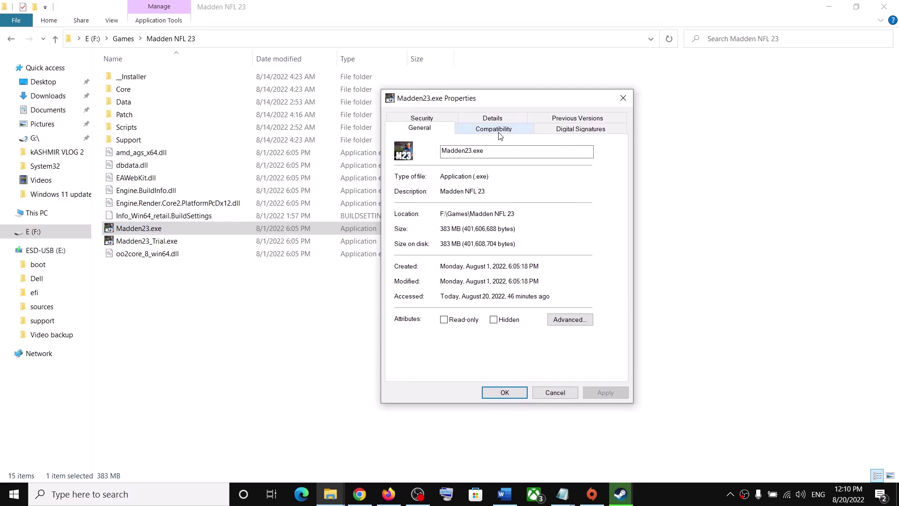
left_click(499, 134)
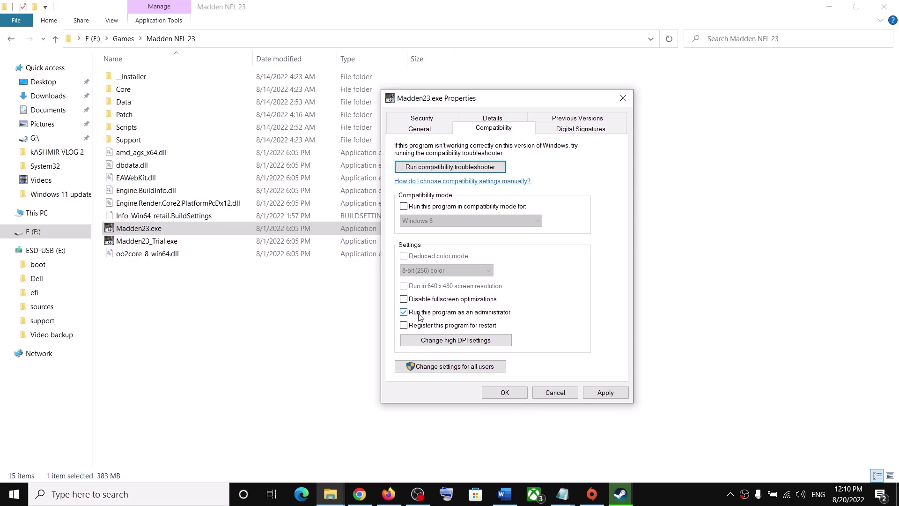
left_click(606, 393)
left_click(507, 396)
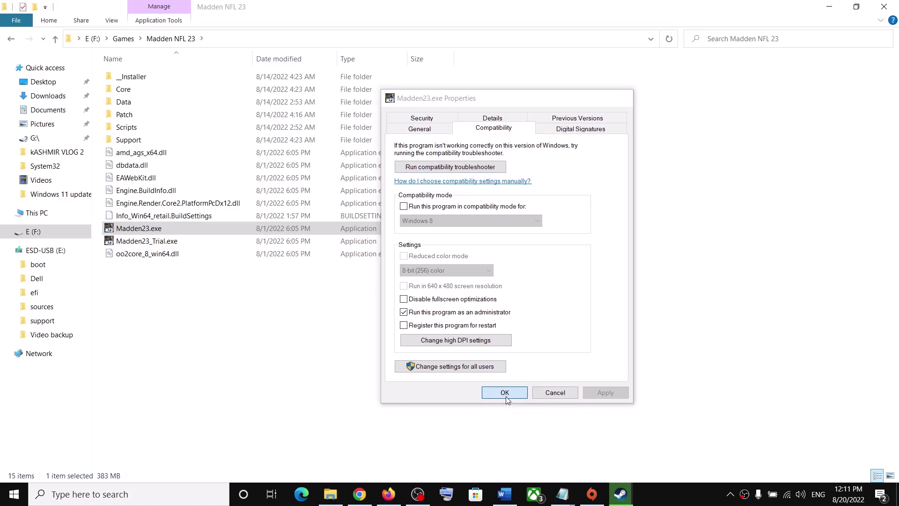
left_click(144, 242)
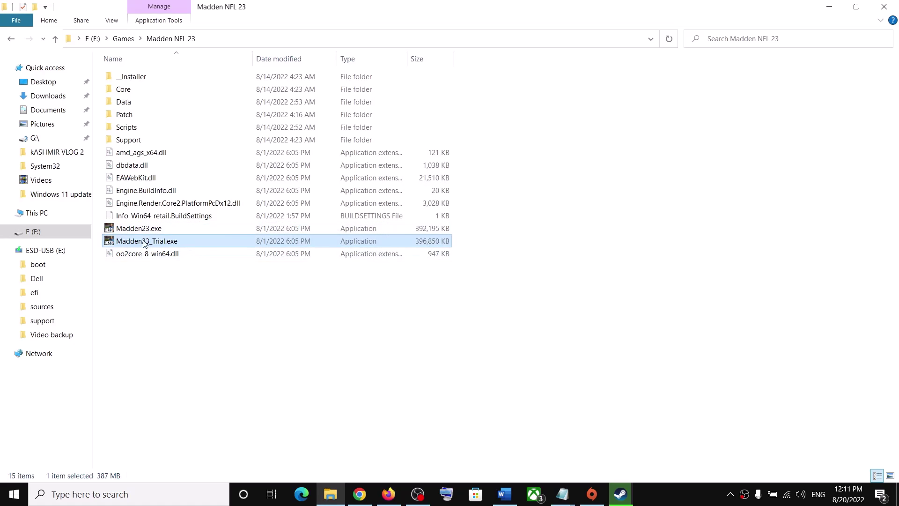
left_click(505, 495)
left_click(807, 108)
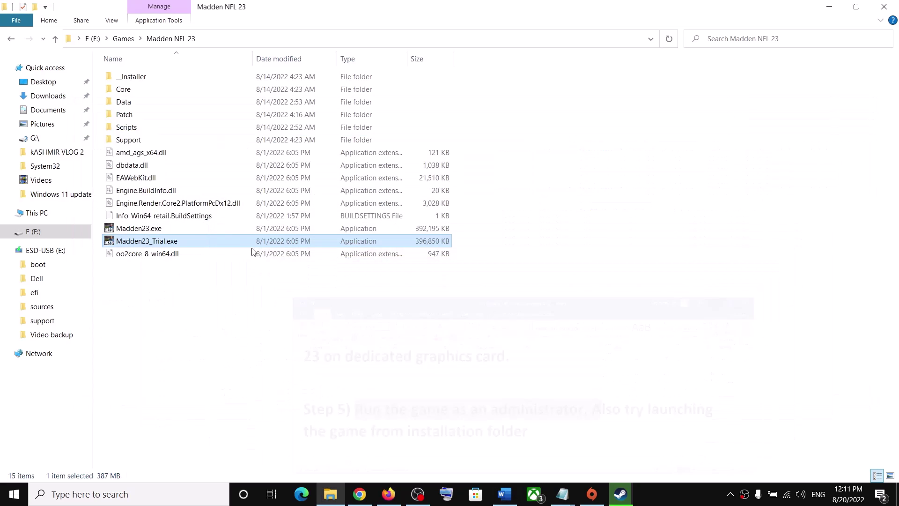
left_click(139, 228)
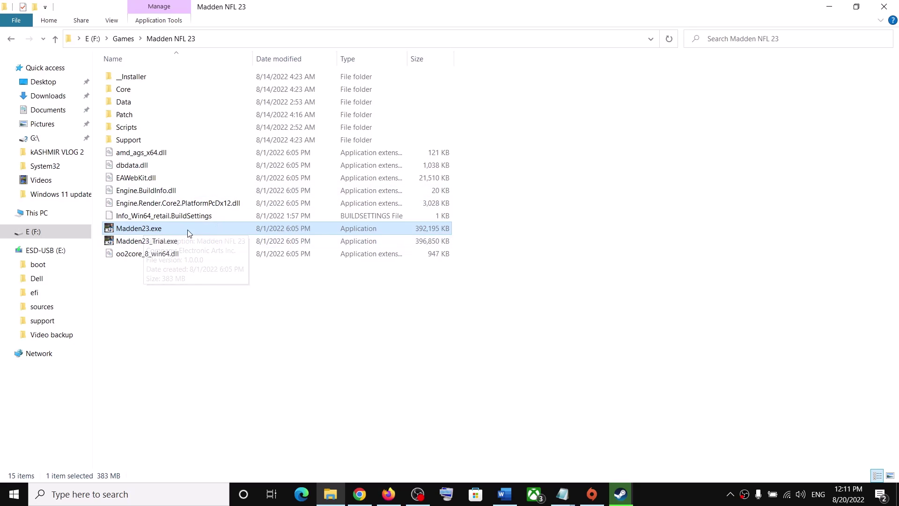
left_click(511, 498)
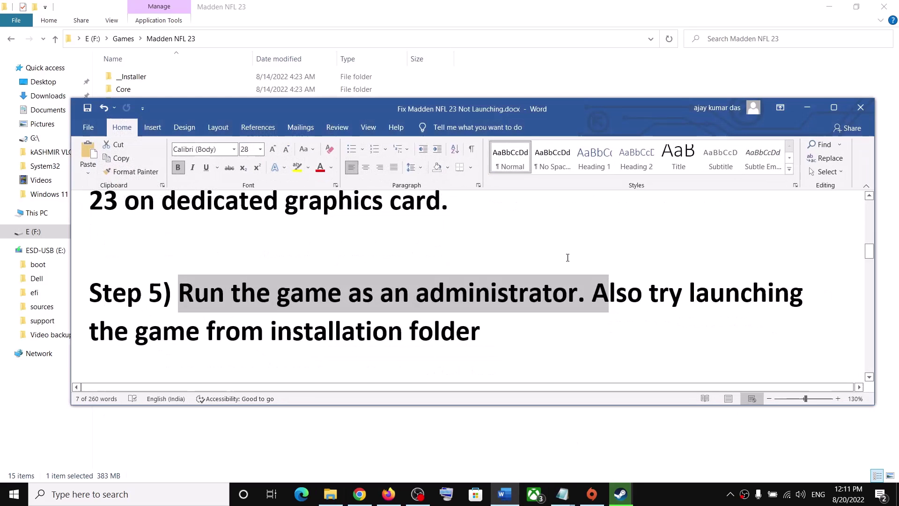
scroll(338, 313, "down", 3)
left_click_drag(183, 307, 592, 315)
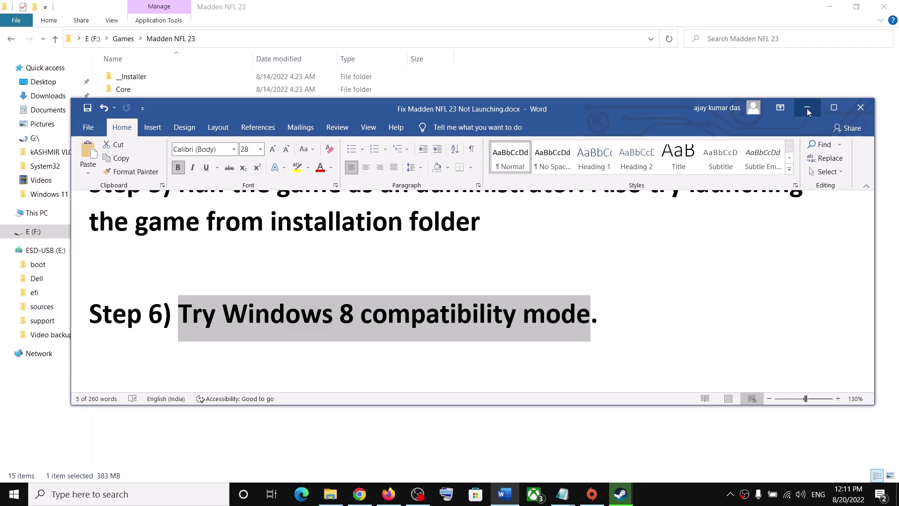
Turn on Windows 8 compatibility mode for Madden23.exe and apply the change
left_click(807, 110)
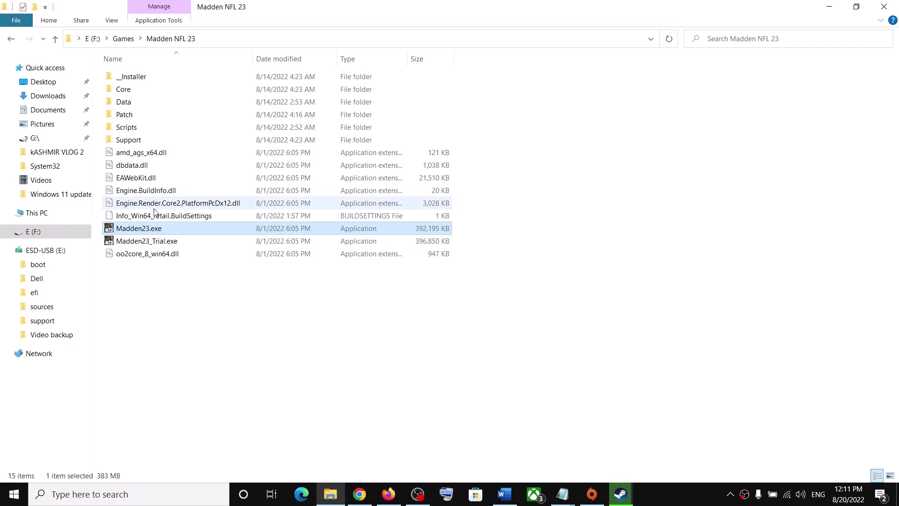
right_click(139, 229)
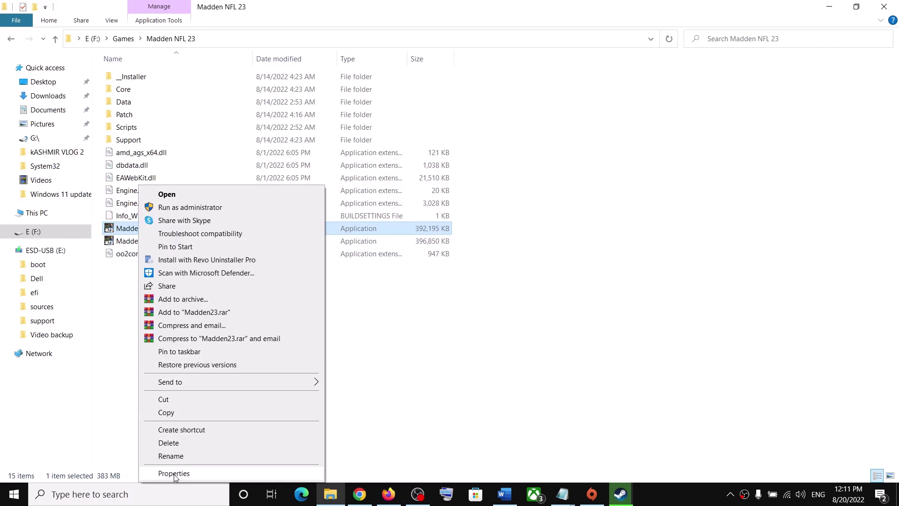
left_click(173, 473)
left_click_drag(266, 168, 536, 96)
left_click(482, 131)
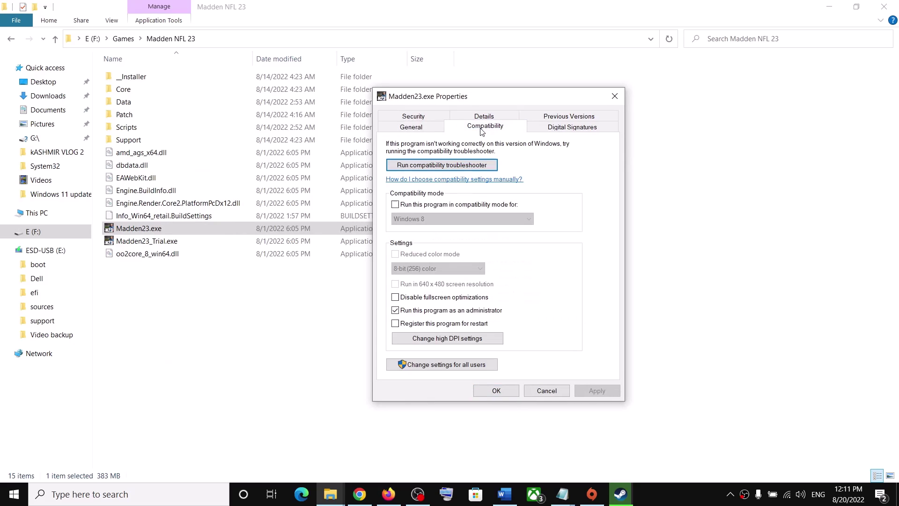
left_click(396, 205)
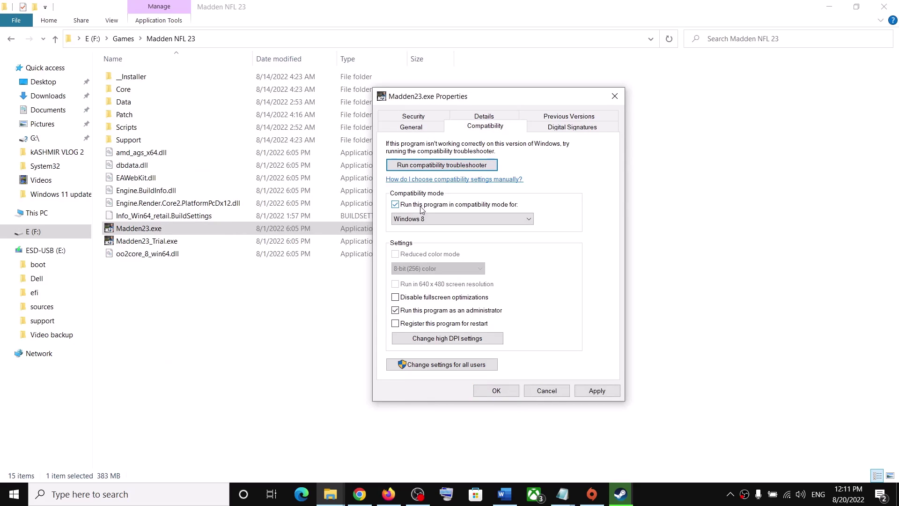
left_click(454, 219)
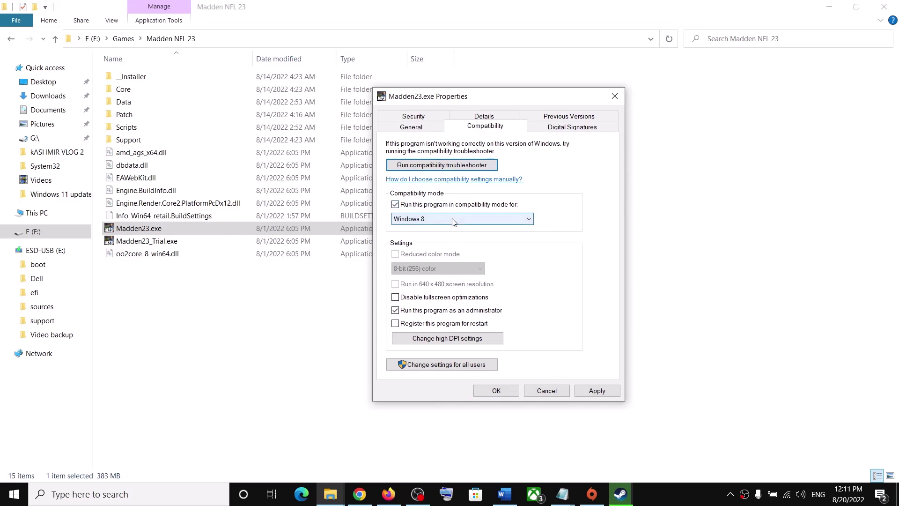
left_click(428, 259)
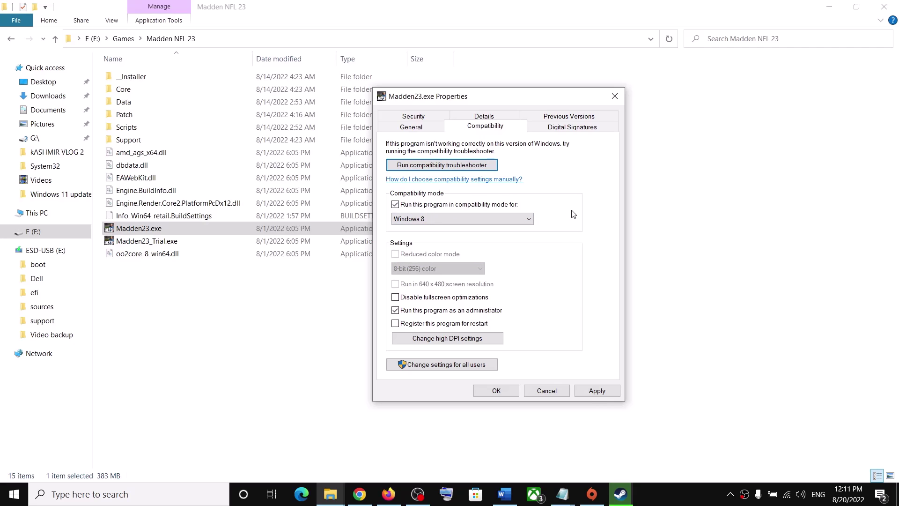
left_click(598, 396)
left_click(508, 395)
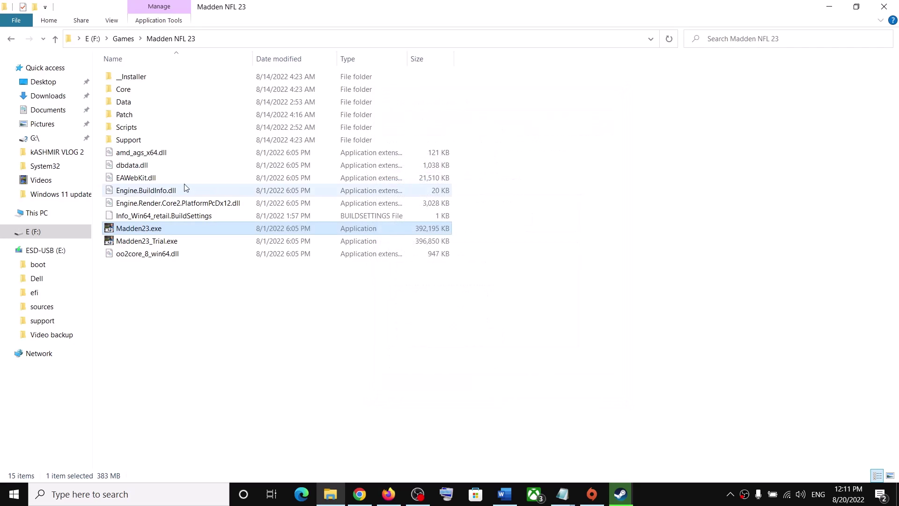
Return to the Word guide and highlight Step 7's advice to switch to DirectX11 or vice versa
key("alt+Tab")
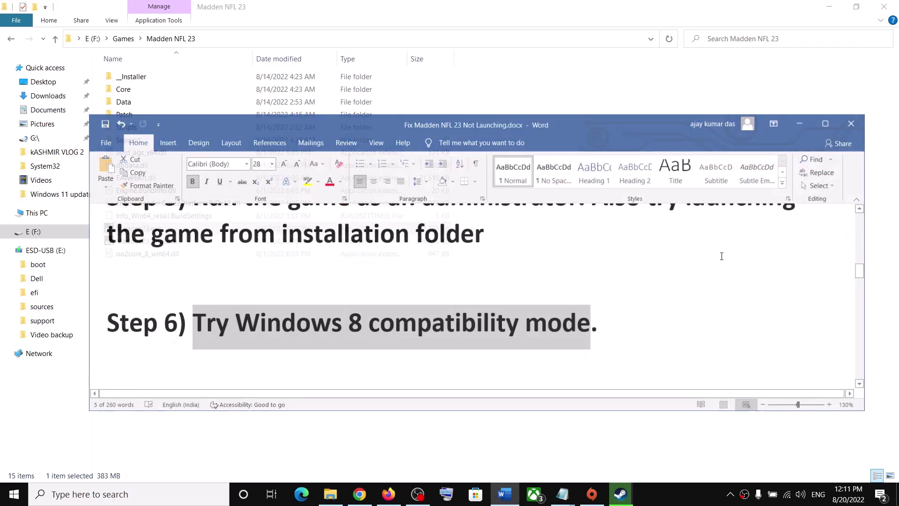
scroll(396, 281, "down", 3)
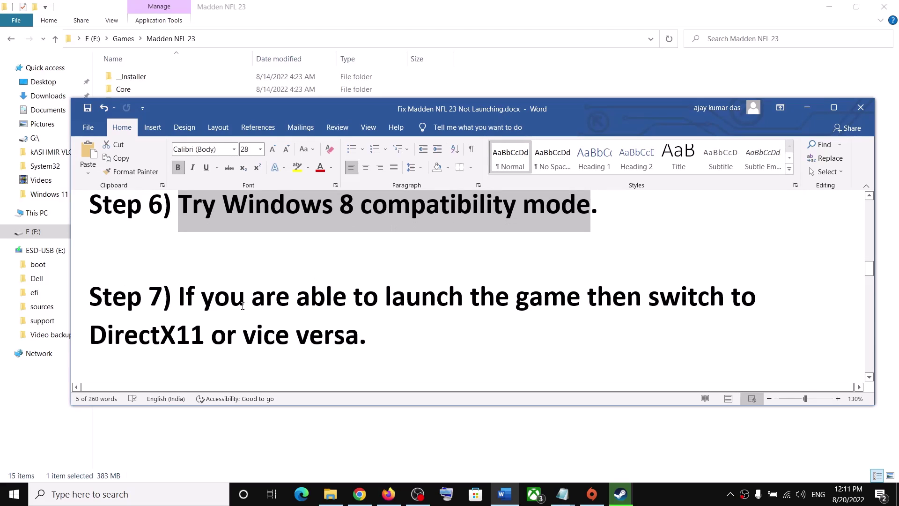
left_click_drag(185, 301, 647, 299)
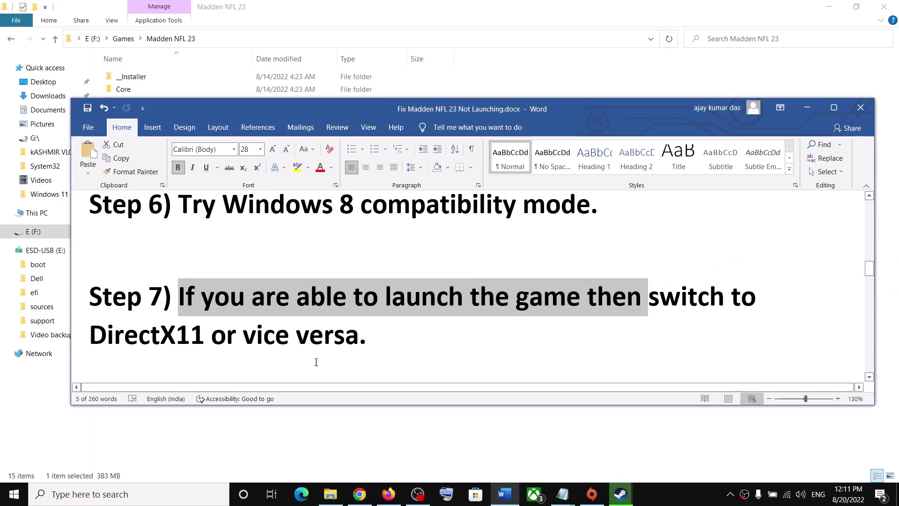
left_click_drag(91, 337, 358, 338)
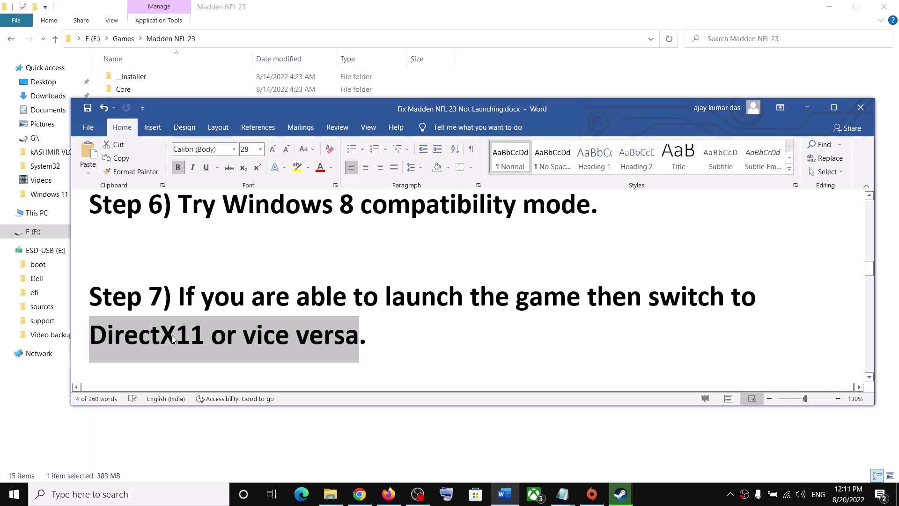
left_click_drag(368, 338, 184, 297)
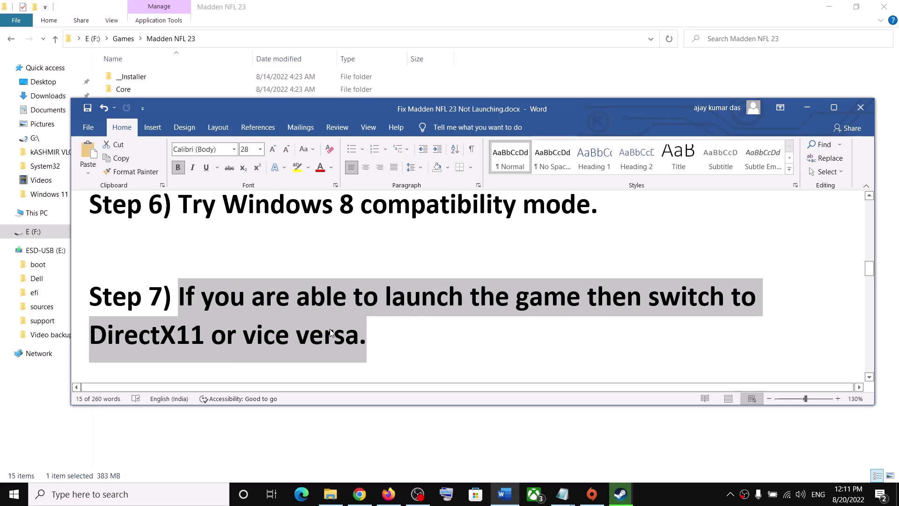
left_click(114, 347)
left_click_drag(211, 347, 114, 340)
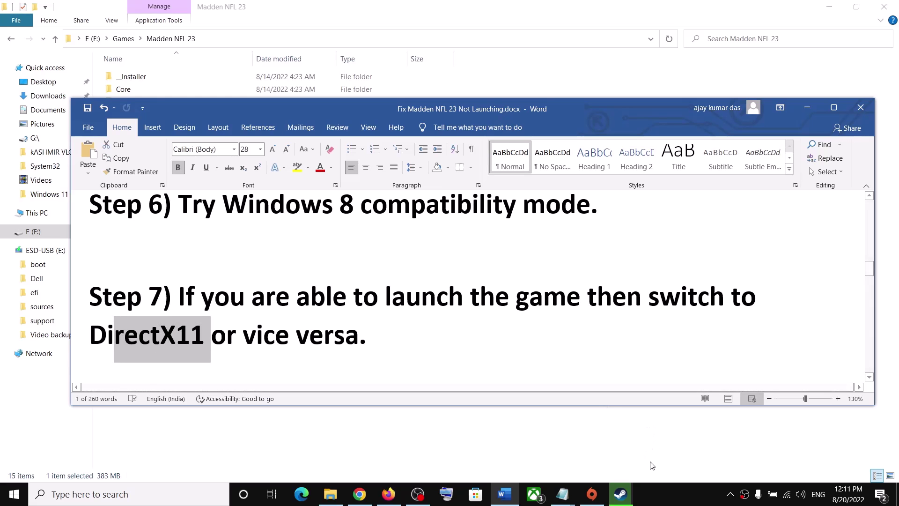
Change Madden NFL 23's DirectX Version from 12.0 to 11.0 in Graphics settings and save
left_click(600, 500)
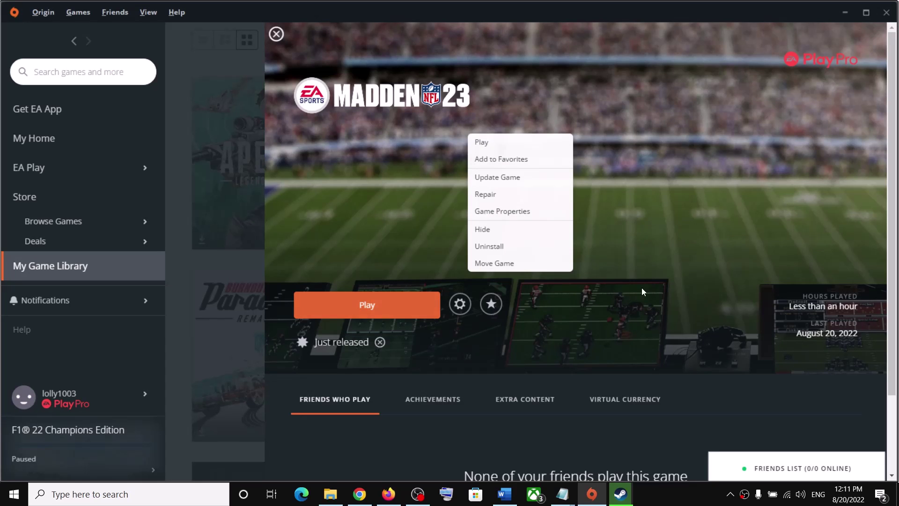
left_click(625, 307)
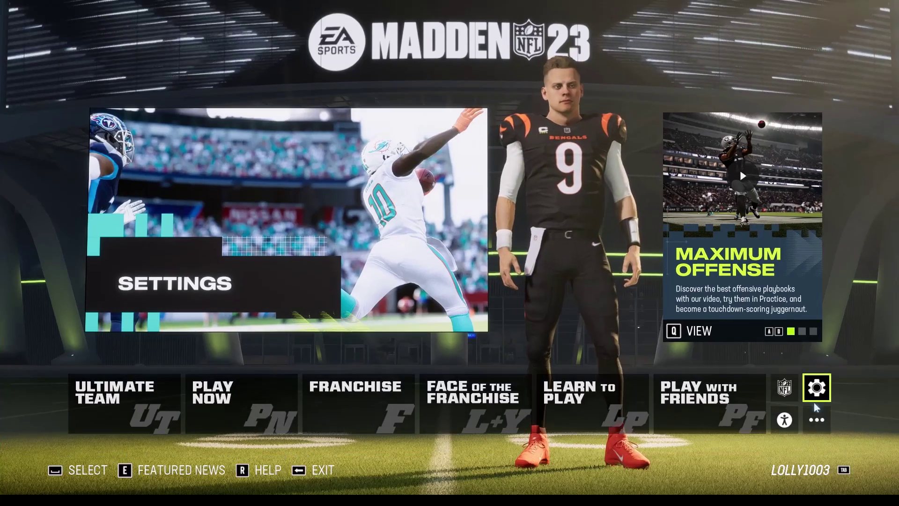
left_click(816, 397)
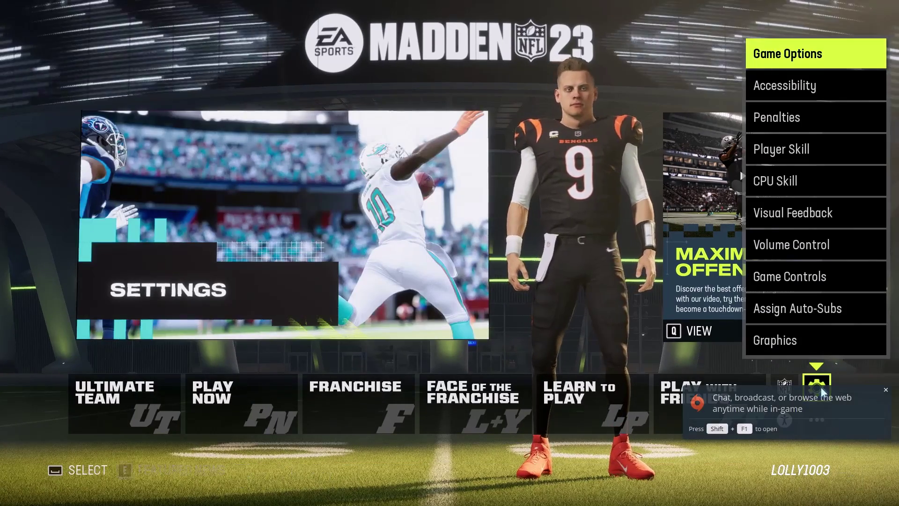
left_click(763, 340)
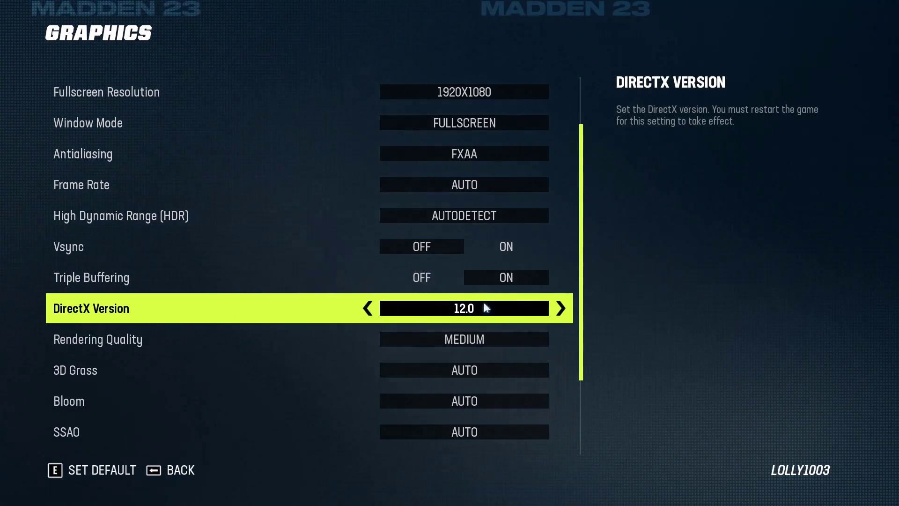
left_click(374, 309)
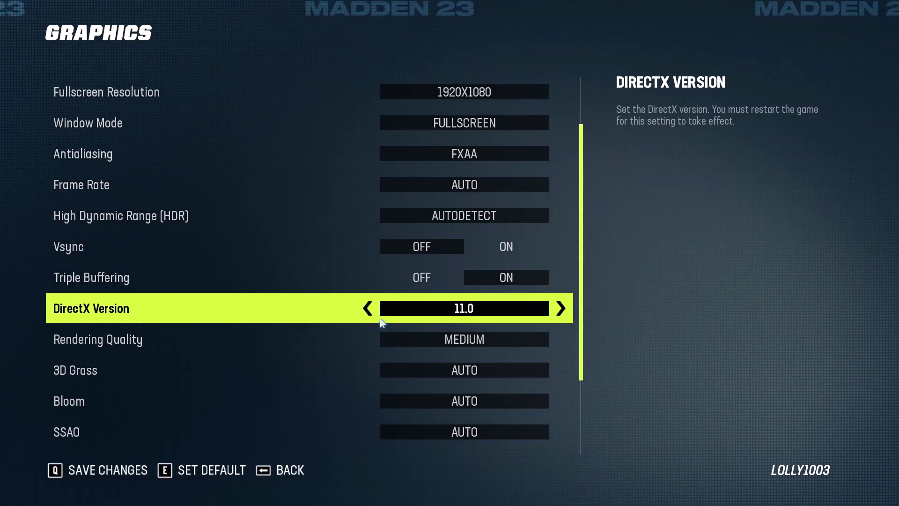
left_click(72, 471)
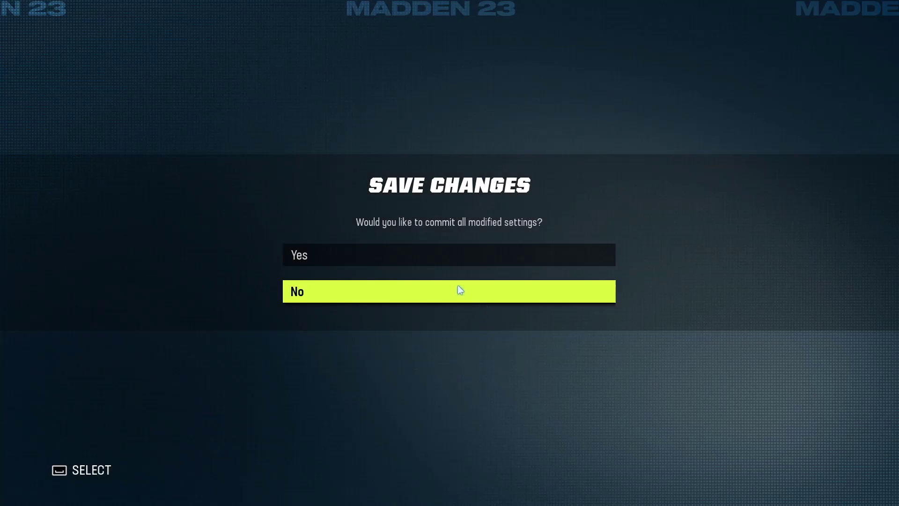
left_click(331, 257)
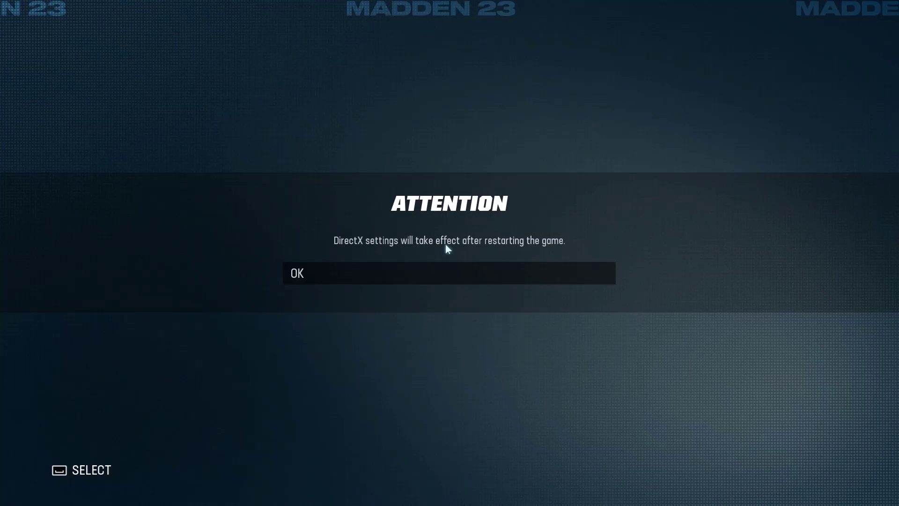
left_click(322, 279)
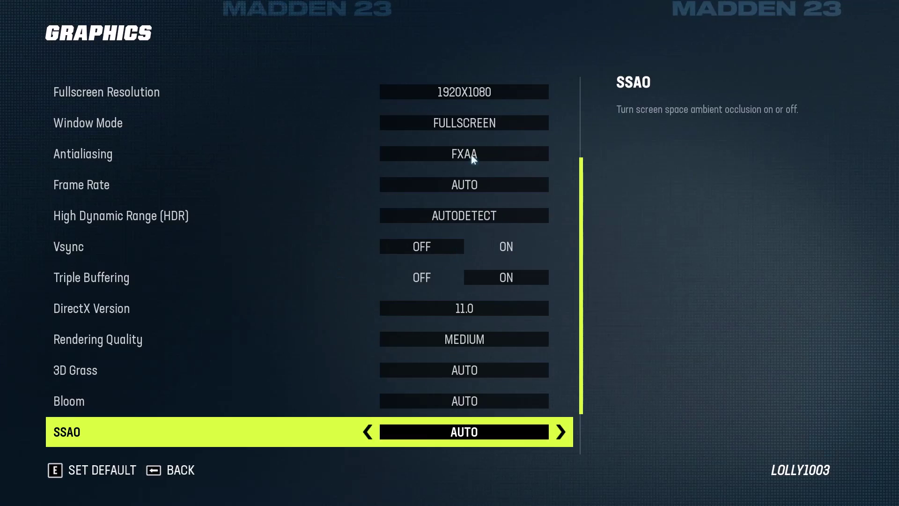
scroll(558, 436, "down", 4)
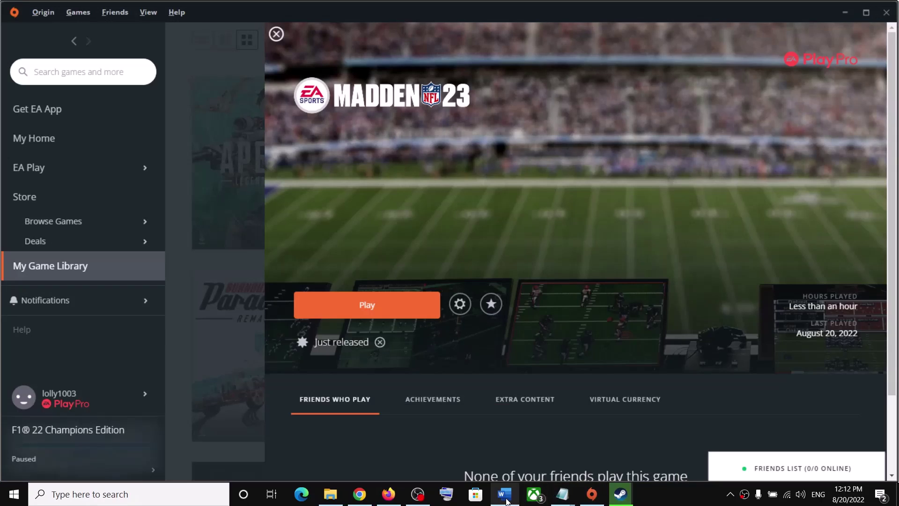
Scroll the guide to Step 8 and highlight its instruction to unplug the controller
left_click(504, 494)
scroll(342, 323, "down", 3)
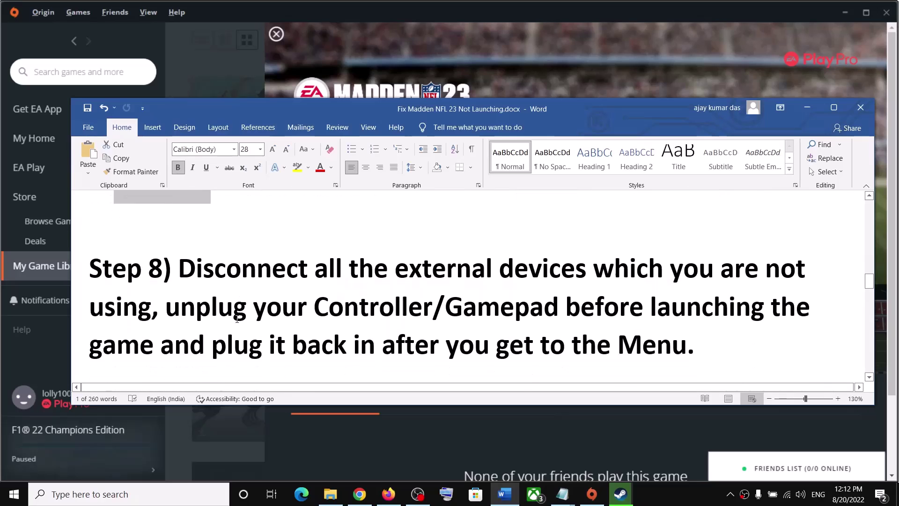
key("shift+End")
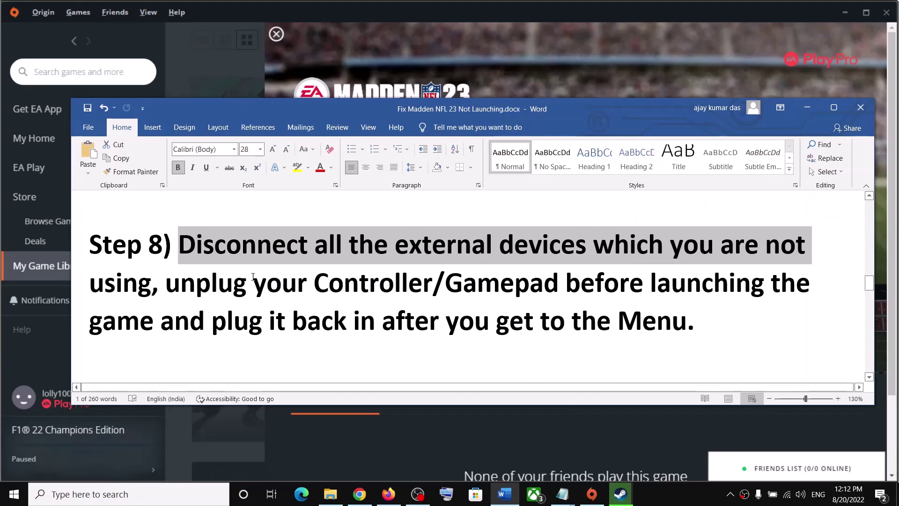
left_click(195, 283)
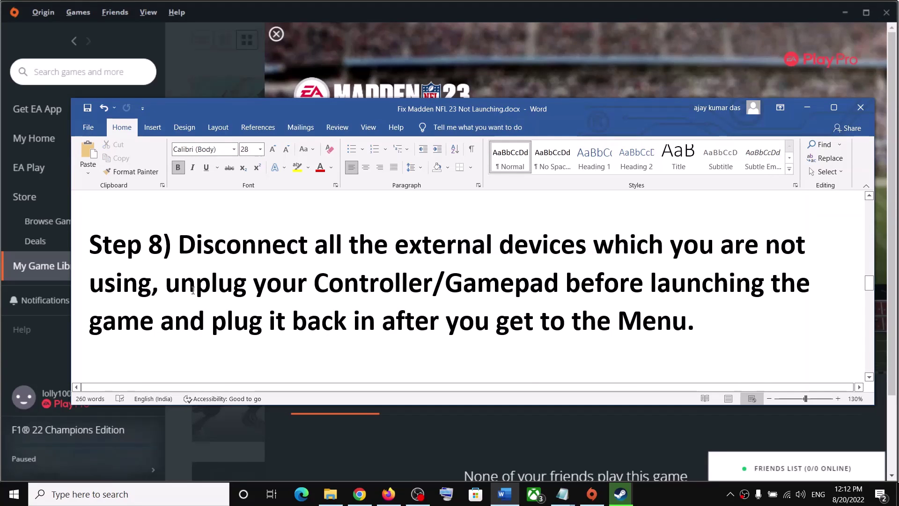
left_click_drag(156, 287, 770, 285)
left_click(227, 244)
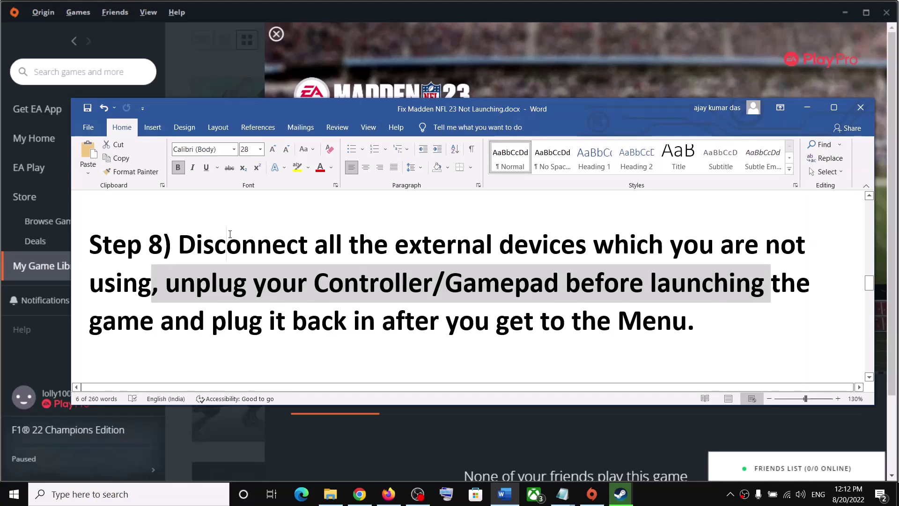
left_click_drag(251, 245, 150, 283)
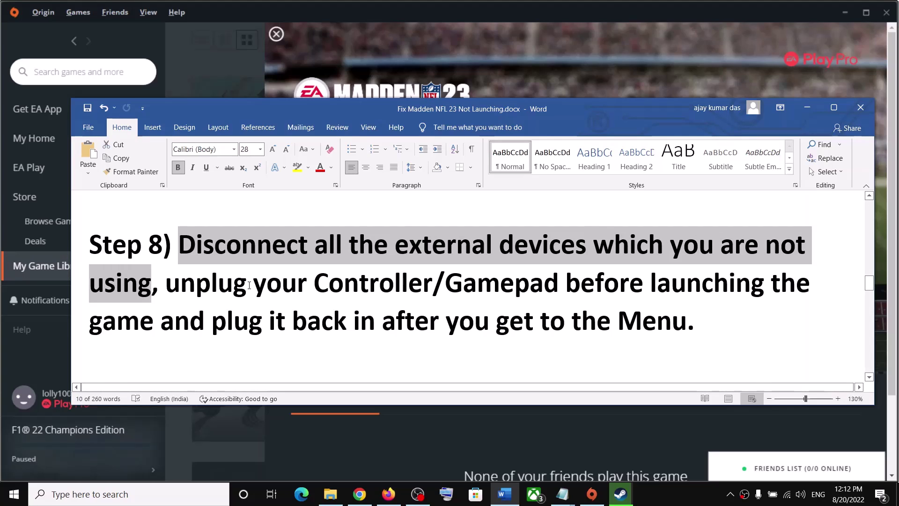
Highlight Step 8's unplug-and-replug controller advice, then 'Priority to Realtime' in Step 9
left_click(172, 287)
left_click_drag(167, 285, 565, 288)
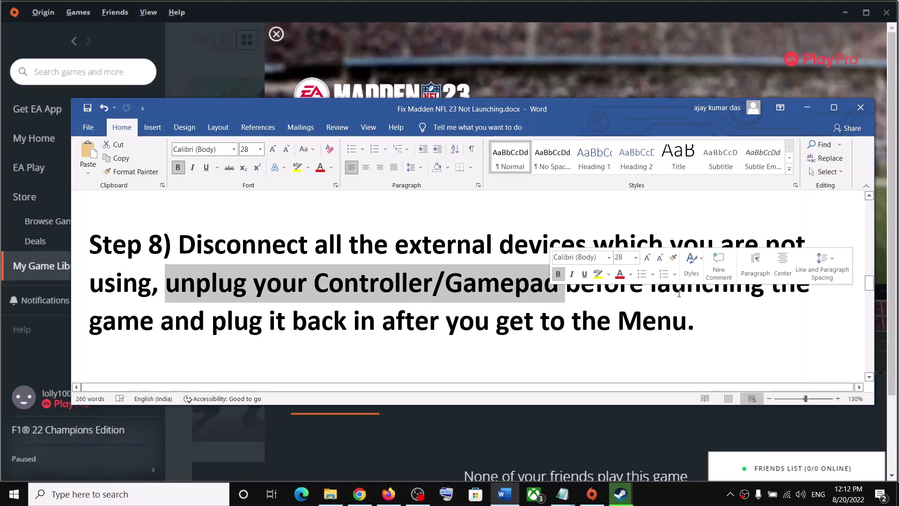
left_click_drag(651, 283, 539, 323)
left_click_drag(656, 323, 381, 323)
left_click_drag(303, 282, 562, 285)
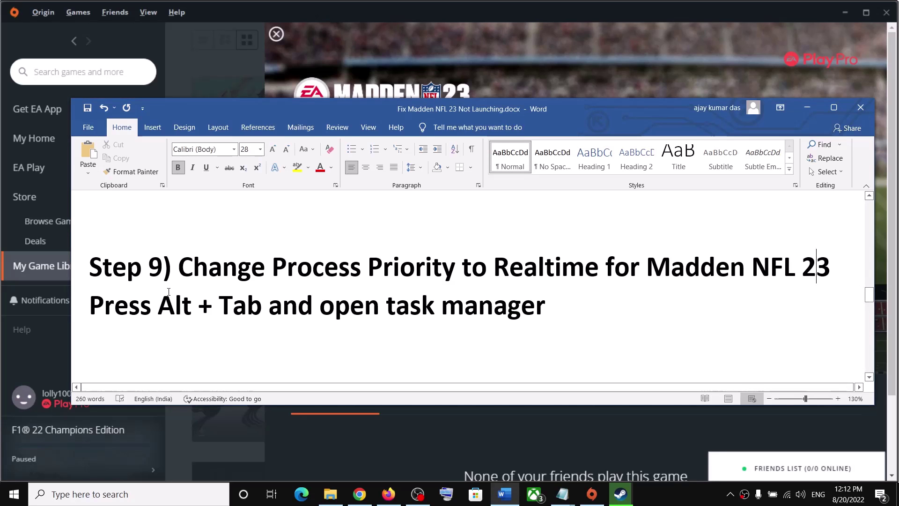
left_click_drag(388, 277, 646, 274)
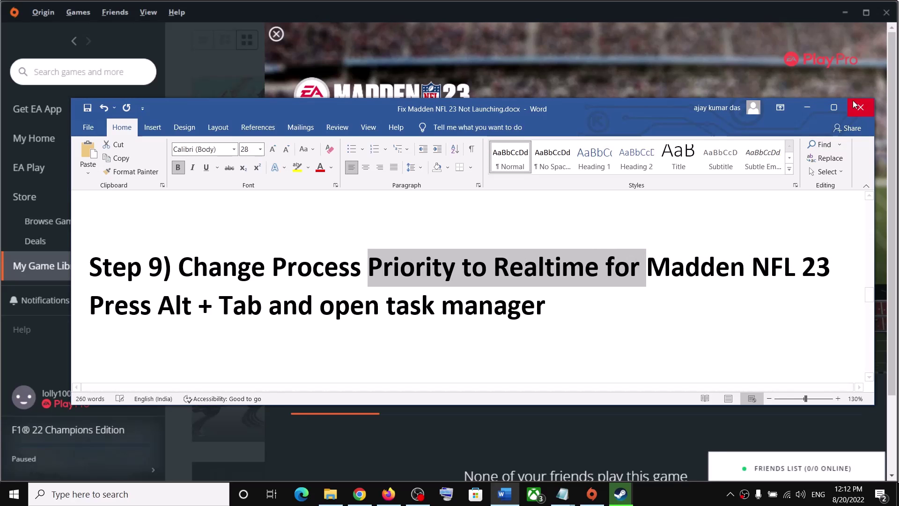
left_click(813, 106)
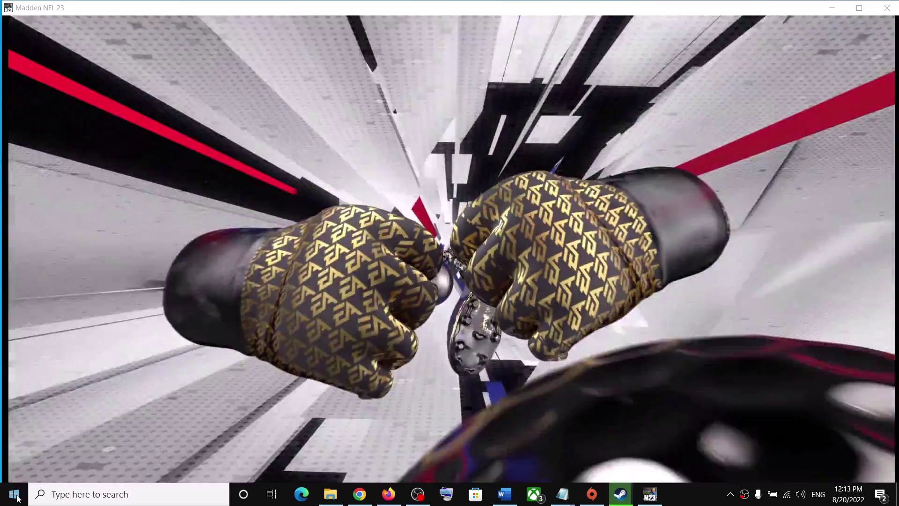
Open Task Manager and go to the details entry for the Madden NFL 23 process
right_click(14, 494)
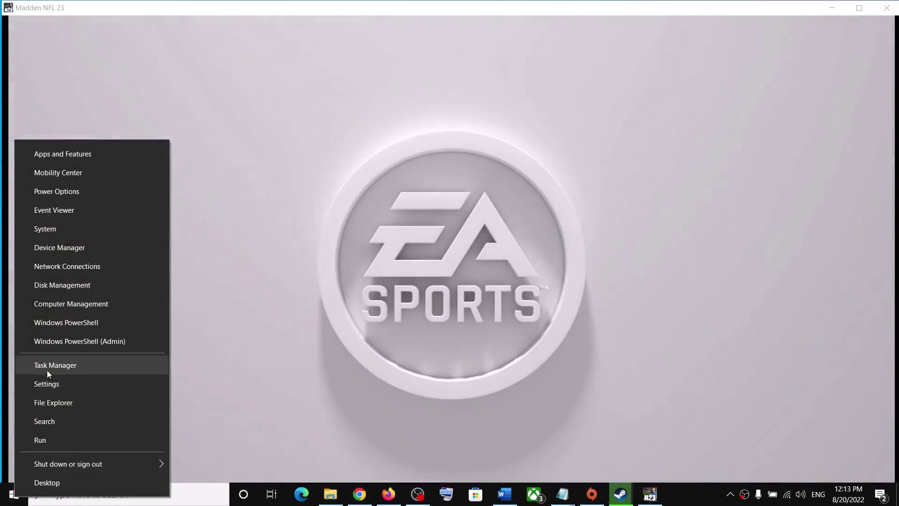
left_click(47, 367)
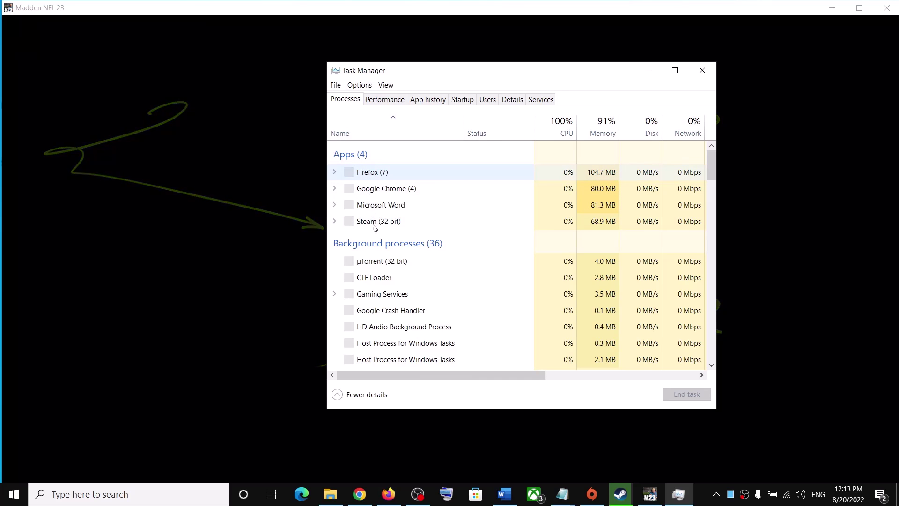
left_click(394, 209)
right_click(398, 209)
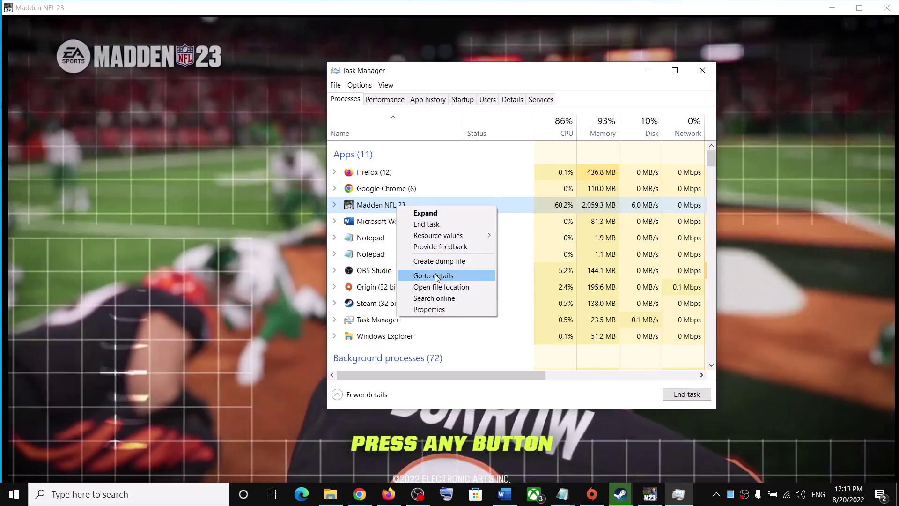
left_click(437, 276)
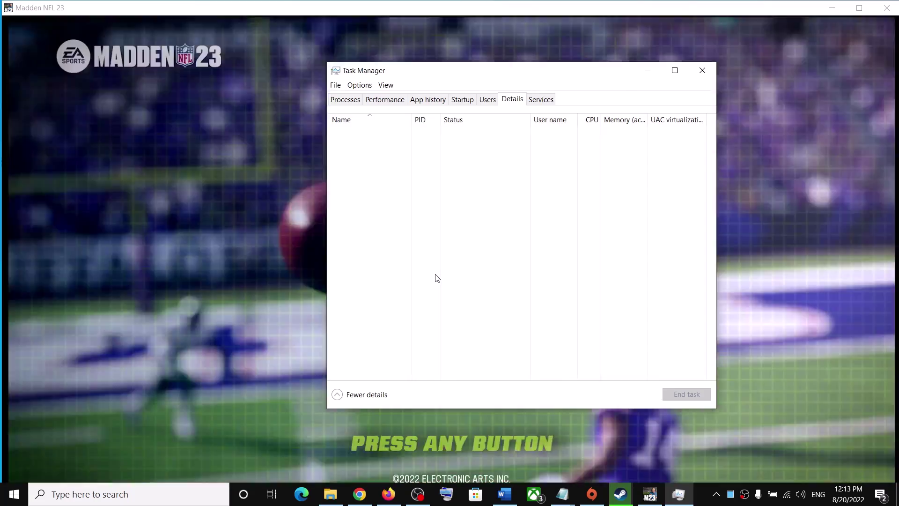
Set Madden23.exe's priority to Realtime, confirm the warning, and close Task Manager
scroll(450, 326, "down", 2)
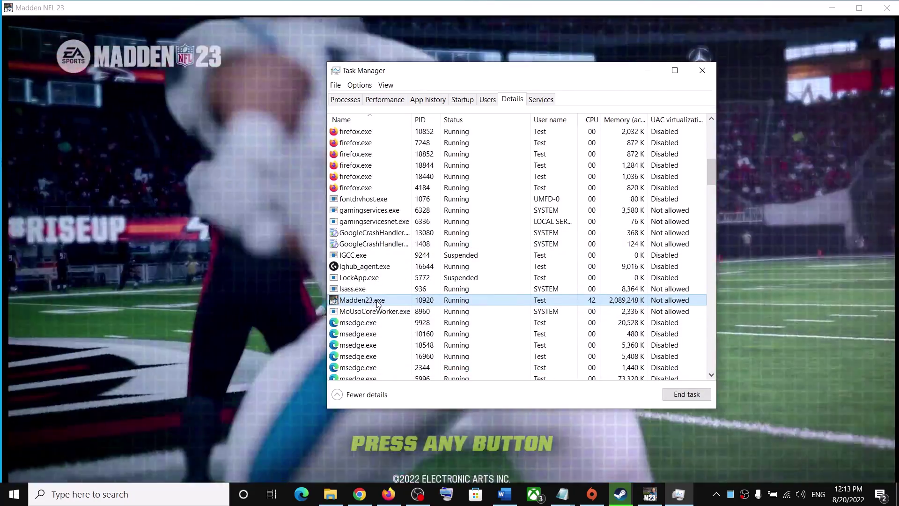
right_click(372, 302)
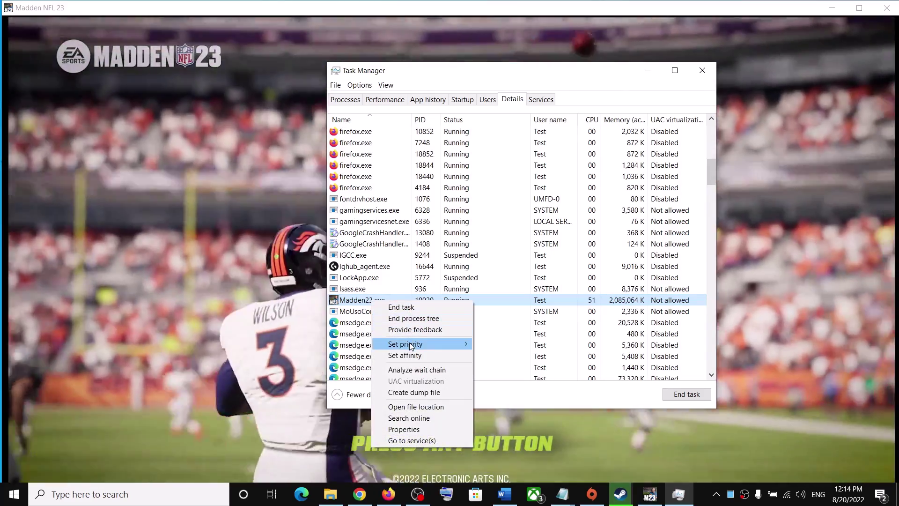
mouse_move(409, 344)
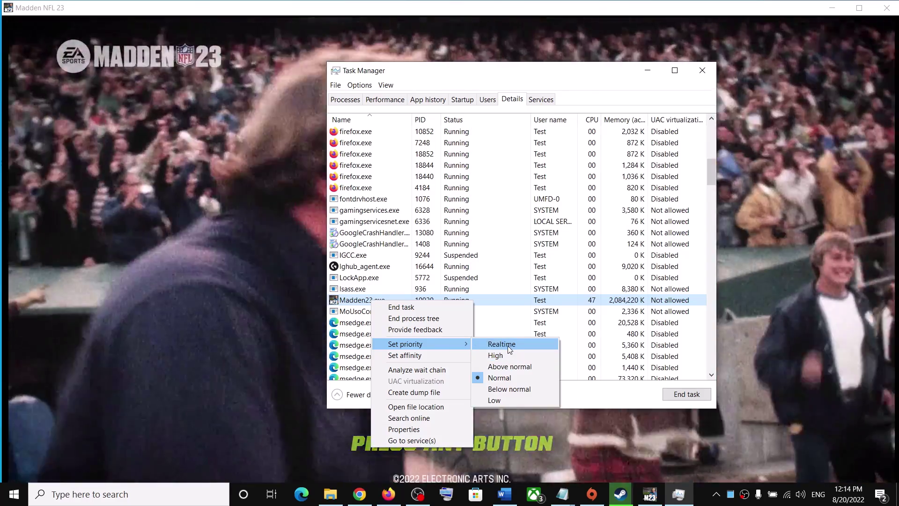
left_click(510, 348)
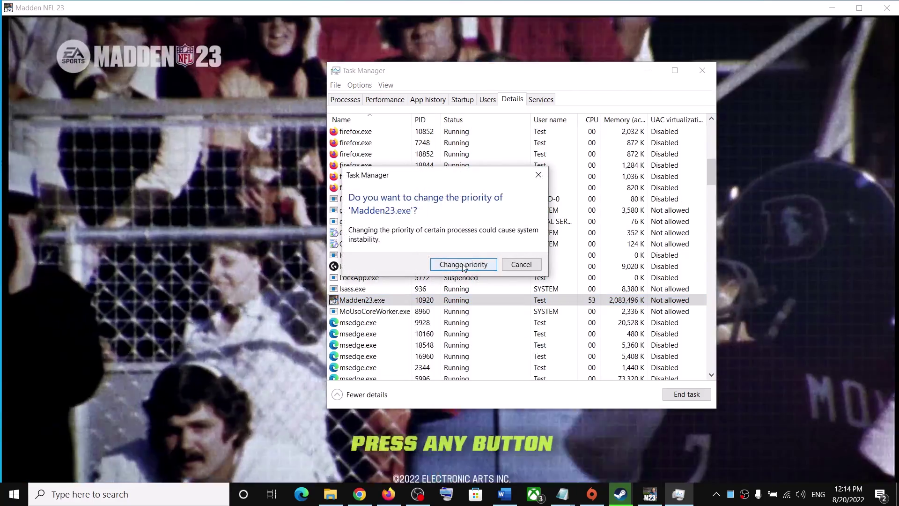
left_click(463, 265)
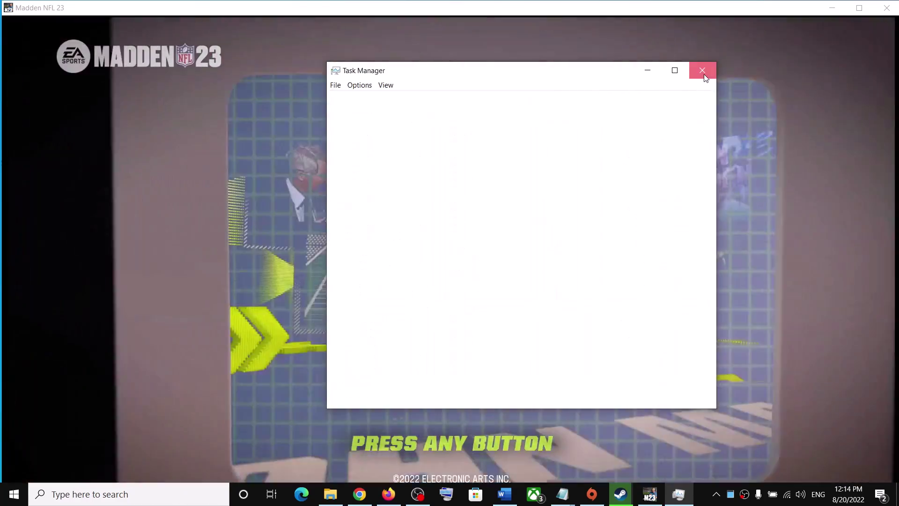
left_click(704, 74)
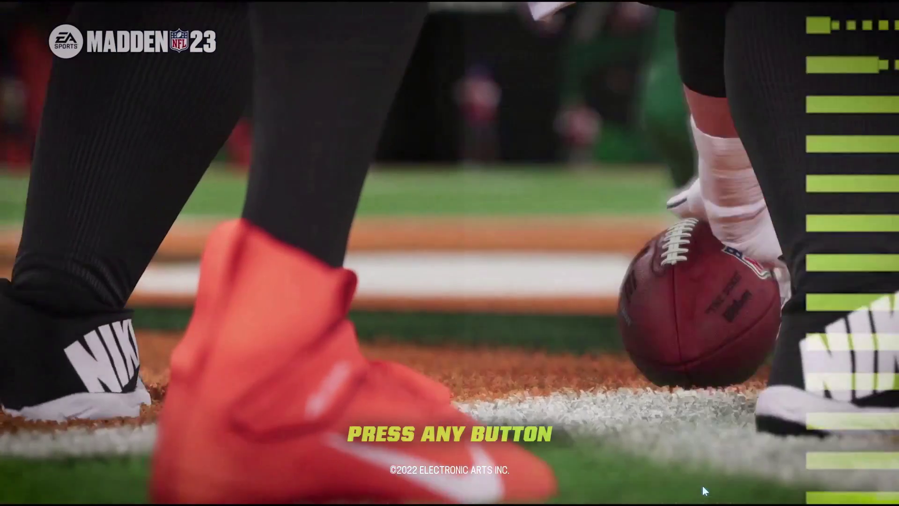
Switch back to the Word guide and highlight Step 10 on allowing the game exe in Windows Security
key("alt+Tab")
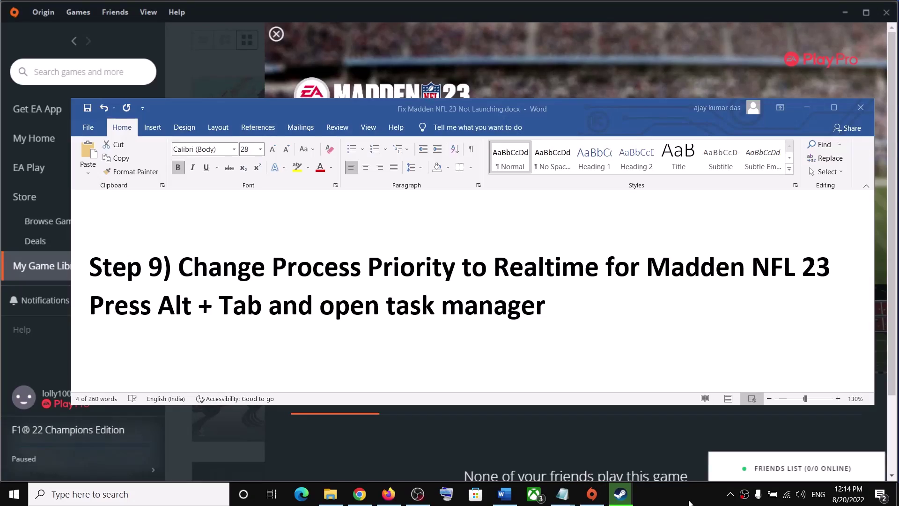
scroll(317, 317, "down", 3)
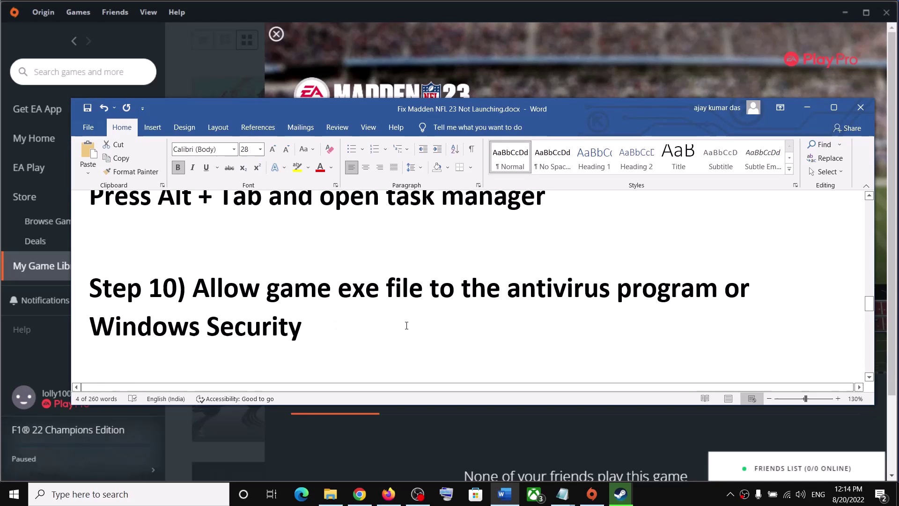
left_click_drag(407, 326, 90, 328)
left_click_drag(194, 288, 725, 288)
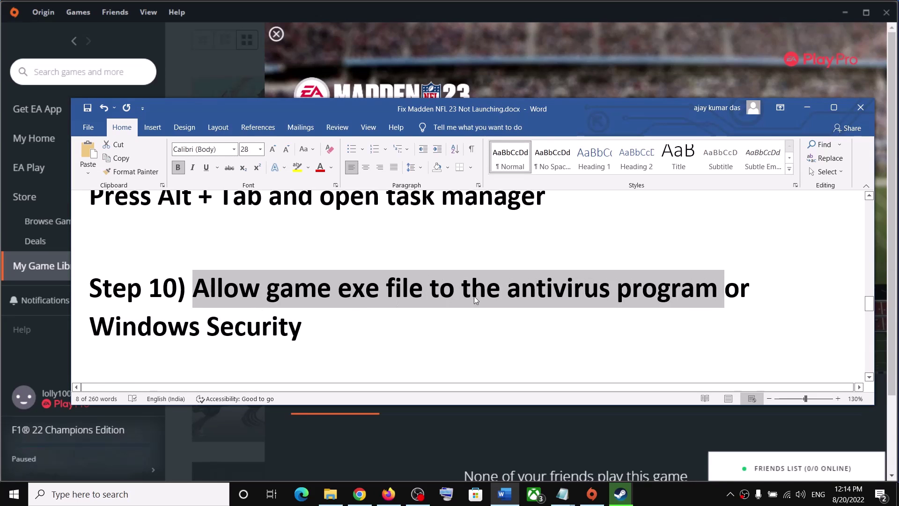
left_click_drag(134, 331, 304, 328)
left_click(807, 108)
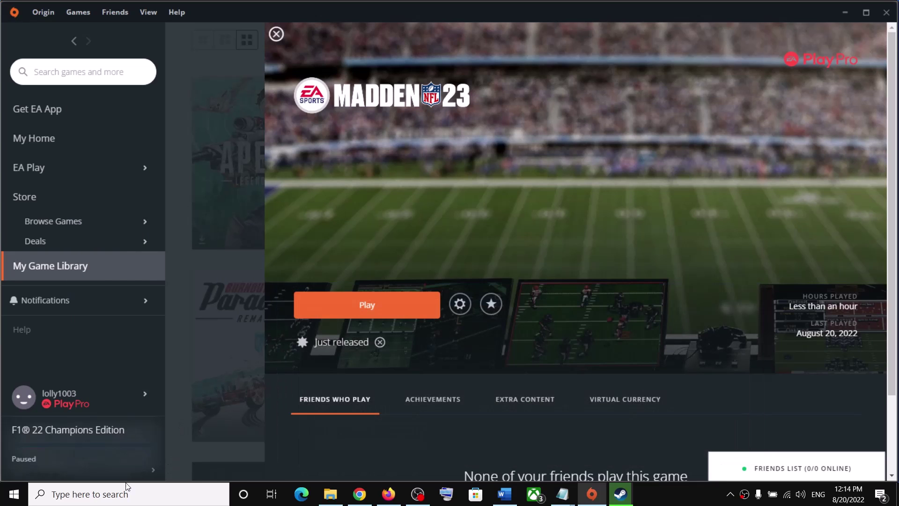
Open Windows Settings at Update & Security's Windows Security page
key("super")
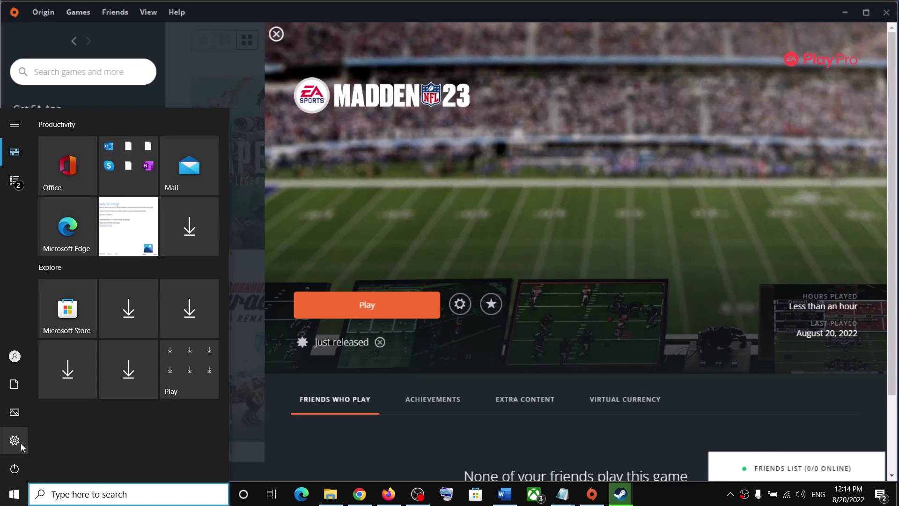
left_click(20, 444)
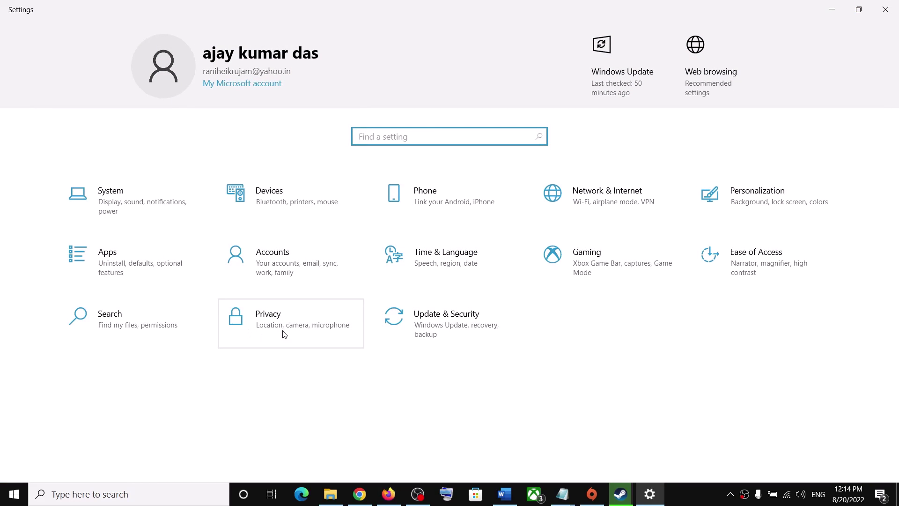
left_click(445, 331)
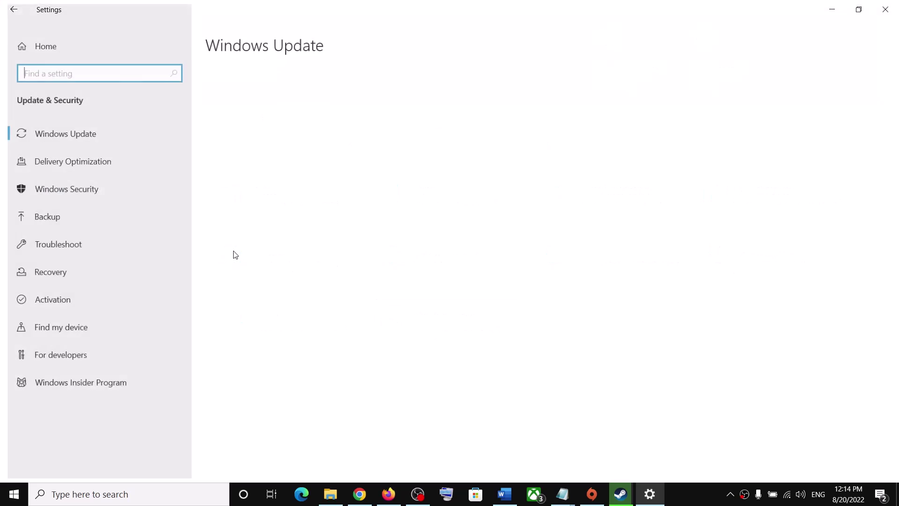
left_click(98, 188)
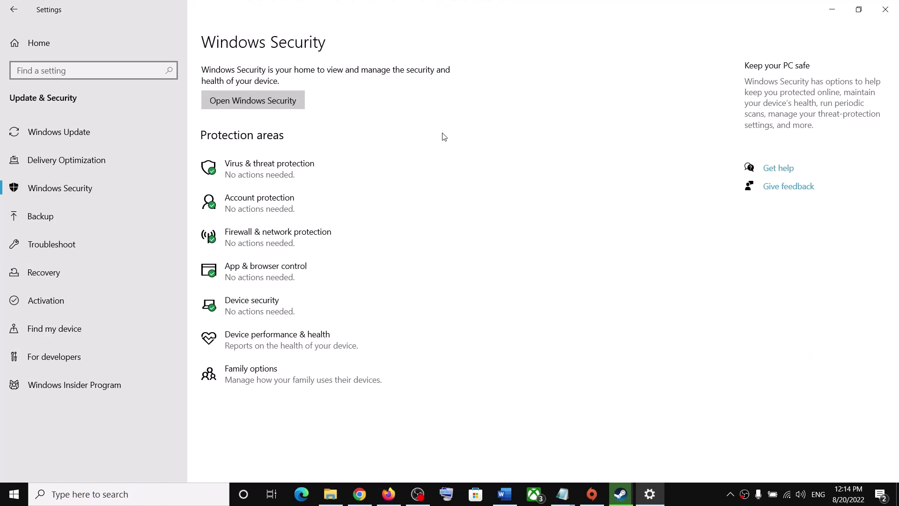
Open the Controlled folder access allowed apps list under Virus & threat protection's ransomware settings
left_click(313, 177)
scroll(298, 431, "down", 2)
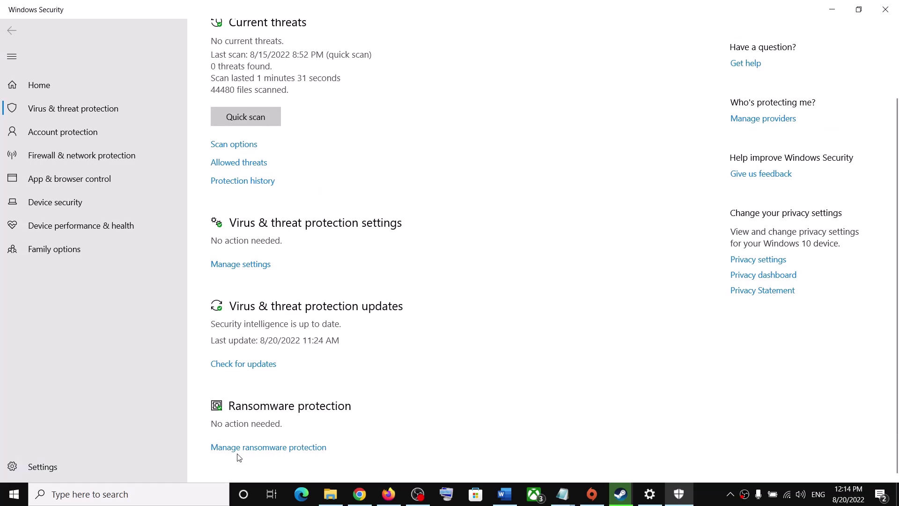
left_click(264, 449)
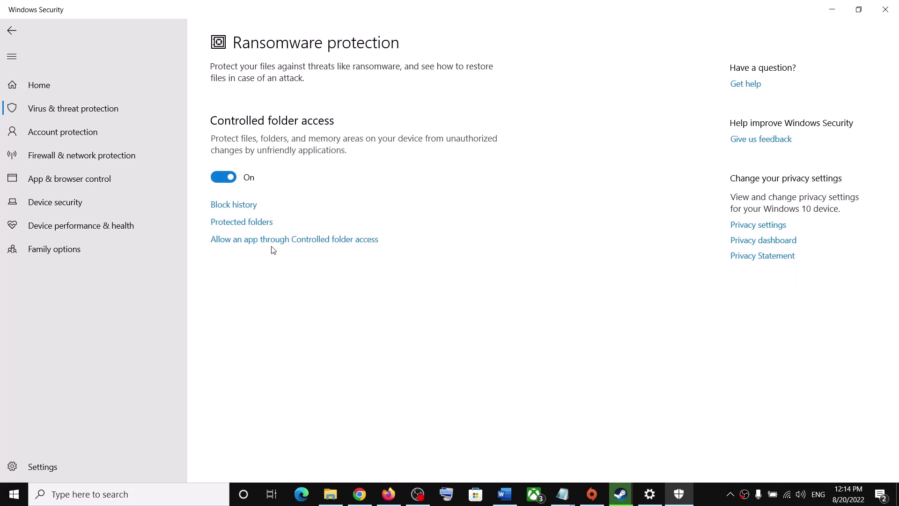
left_click(285, 240)
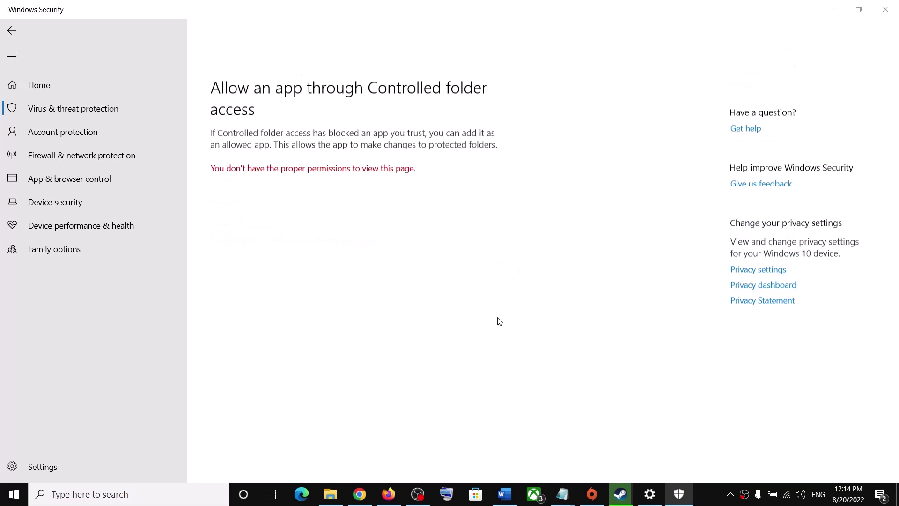
scroll(404, 278, "down", 2)
Add Madden23.exe from F:\Games\Madden NFL 23 as an allowed app
left_click(258, 74)
left_click(255, 113)
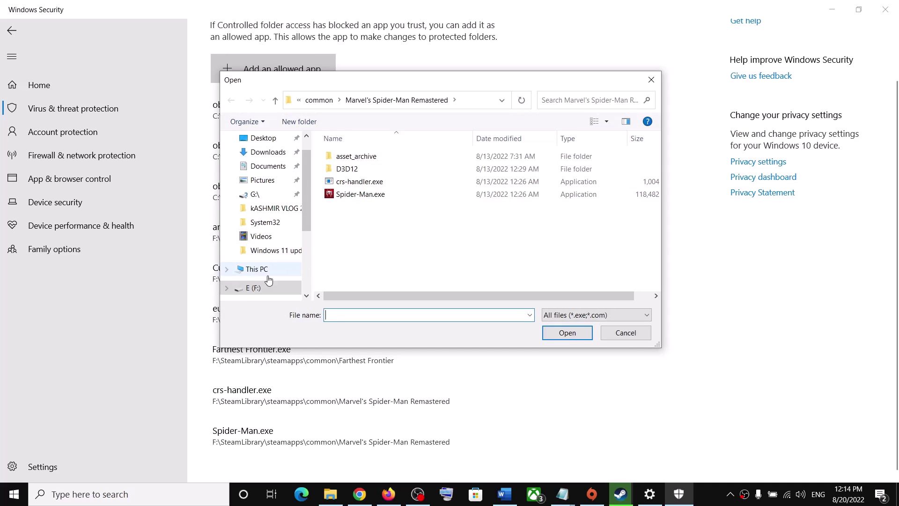
left_click(272, 286)
scroll(394, 227, "down", 1)
scroll(365, 206, "up", 1)
left_click(360, 196)
double_click(360, 194)
double_click(360, 197)
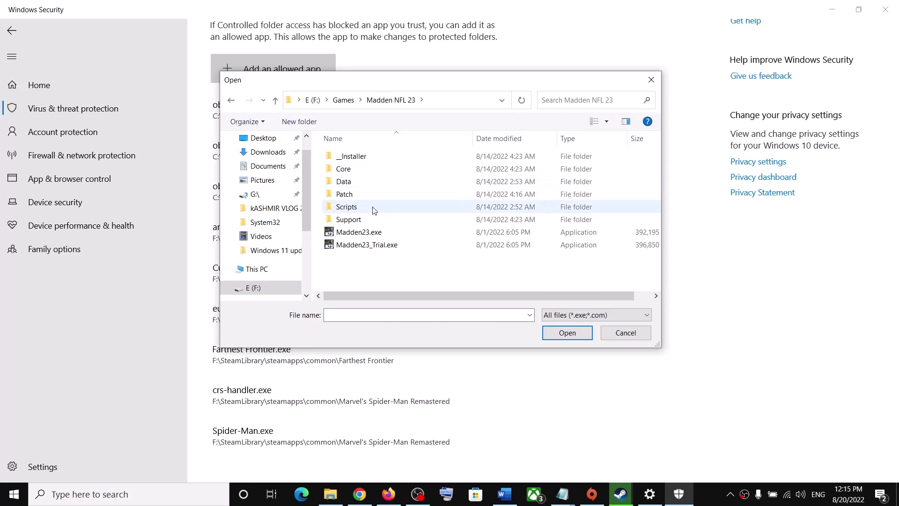
left_click(364, 233)
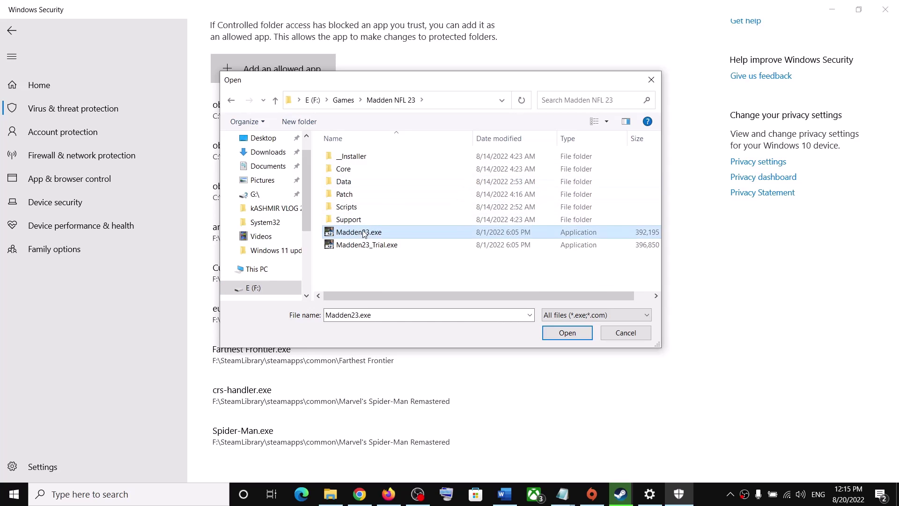
left_click(574, 335)
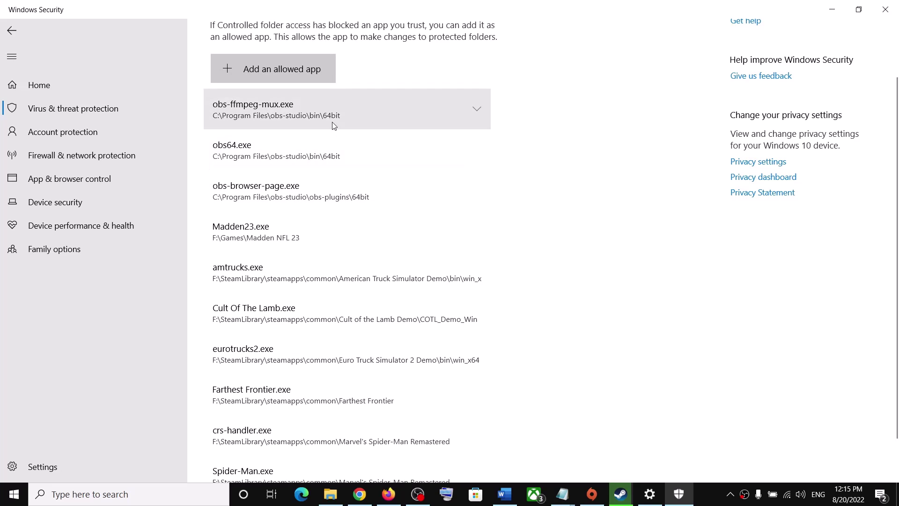
Add Madden23_Trial.exe as an allowed app too, then close Windows Security
left_click(295, 75)
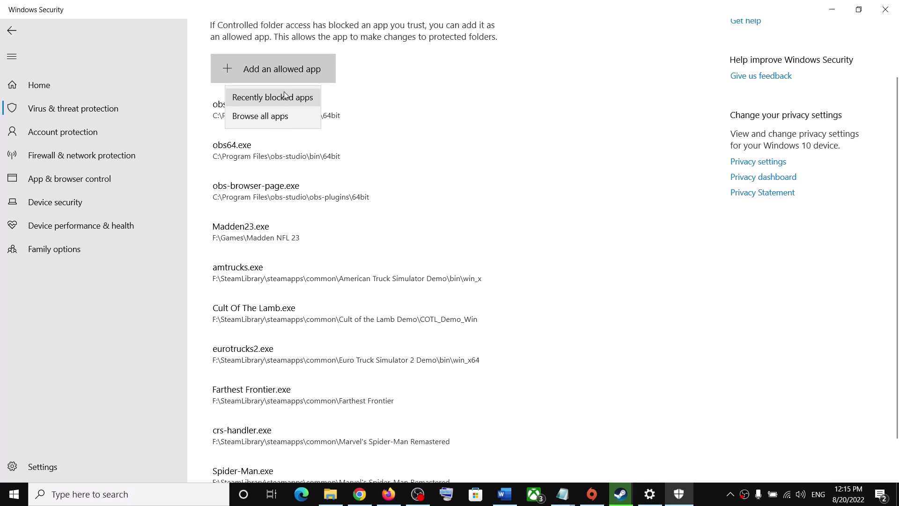
left_click(279, 117)
left_click(353, 244)
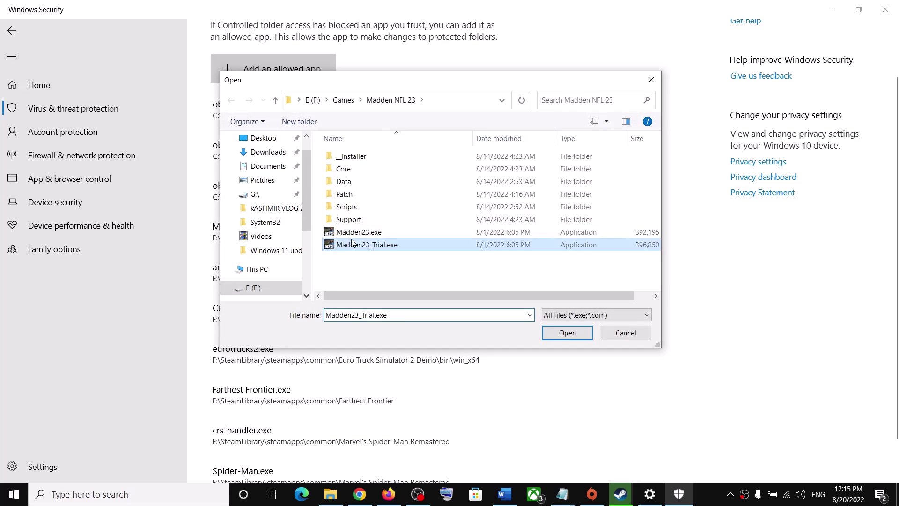
left_click(574, 330)
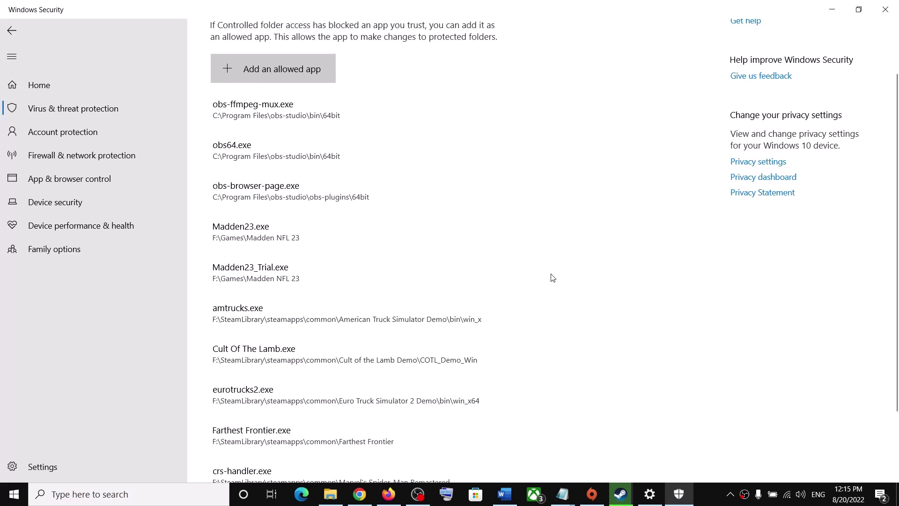
scroll(552, 278, "down", 2)
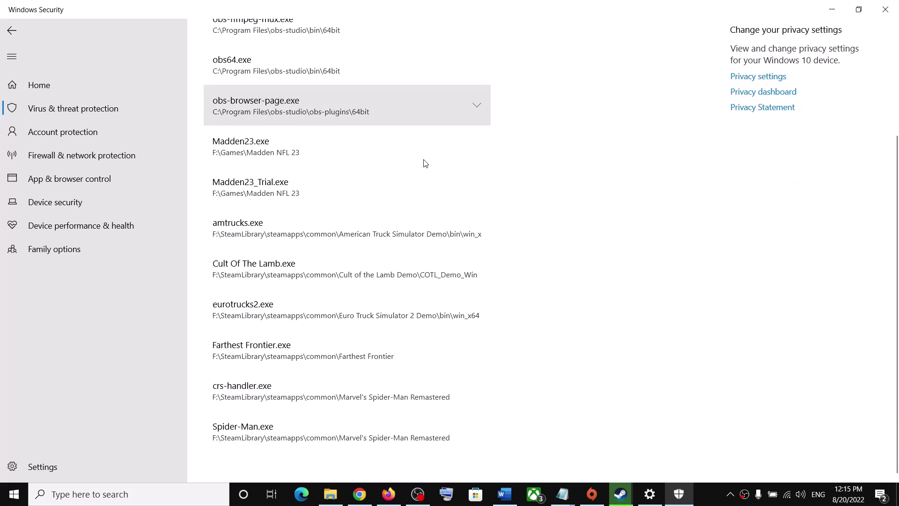
scroll(417, 333, "up", 3)
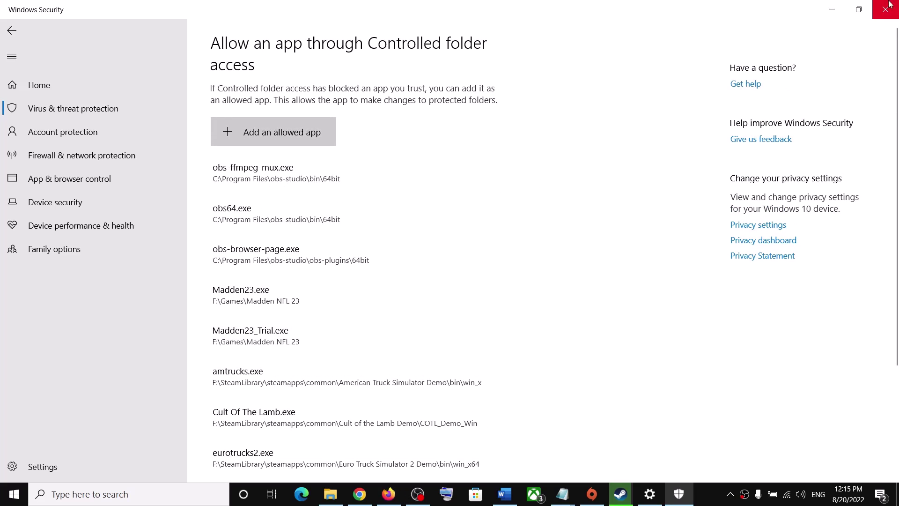
left_click(880, 14)
Search for 'contrl' and open Control Panel
left_click(178, 500)
type("contrl")
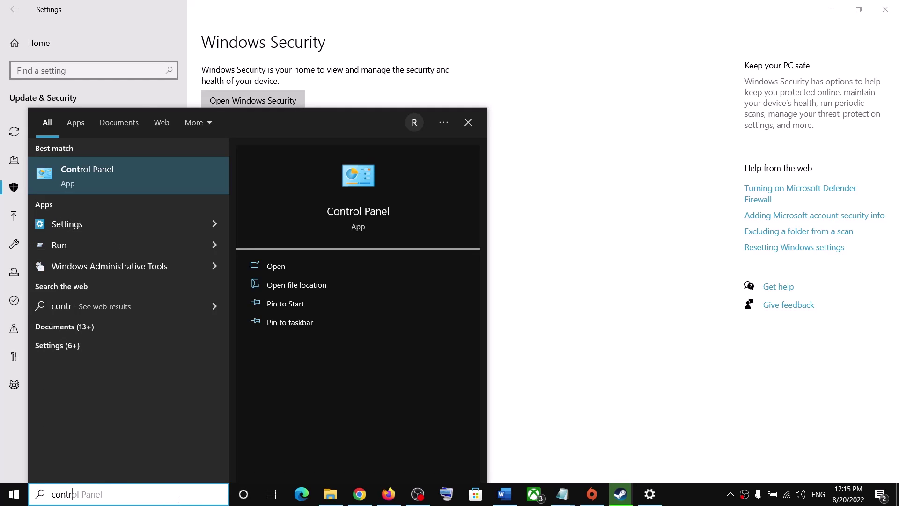
left_click(126, 186)
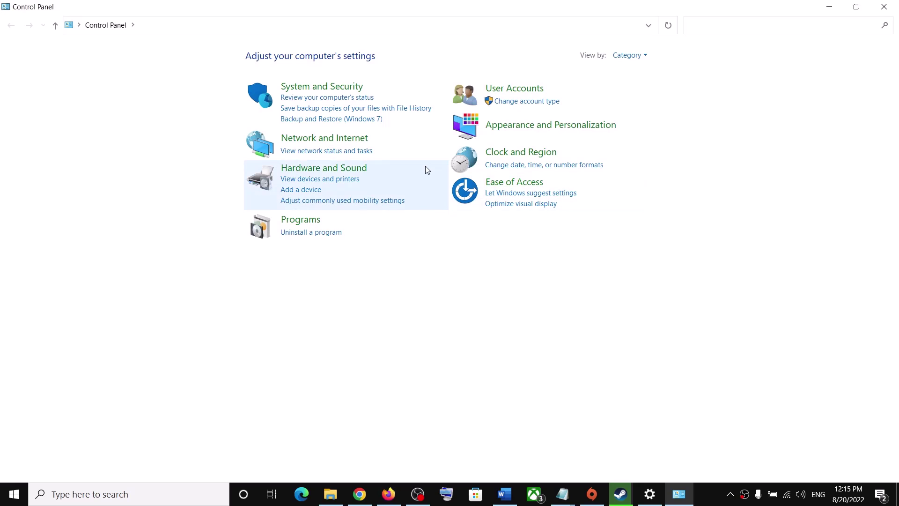
Open Windows Defender Firewall's allowed apps list under System and Security and unlock it with Change settings
left_click(328, 86)
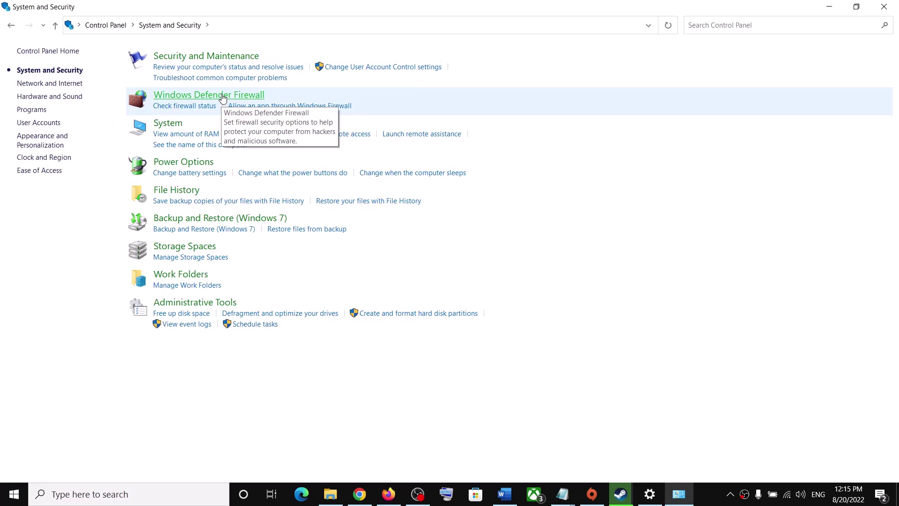
left_click(220, 95)
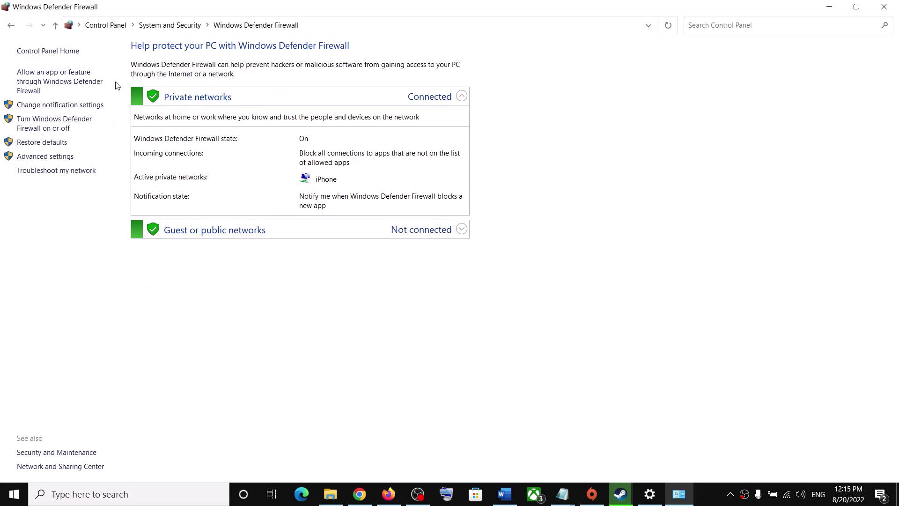
left_click(56, 84)
left_click(581, 86)
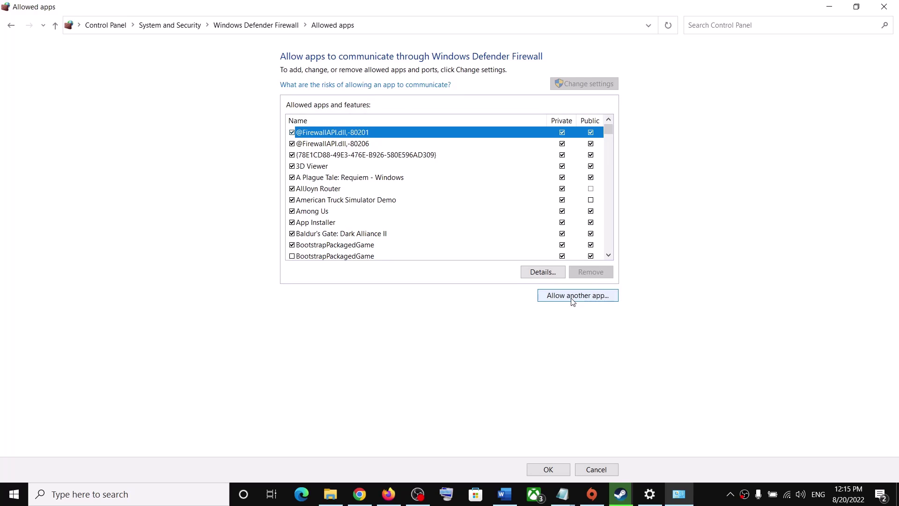
Add Madden23.exe from the F: drive's Games\Madden NFL 23 folder as a firewall app; it's already listed
left_click(573, 300)
left_click(536, 304)
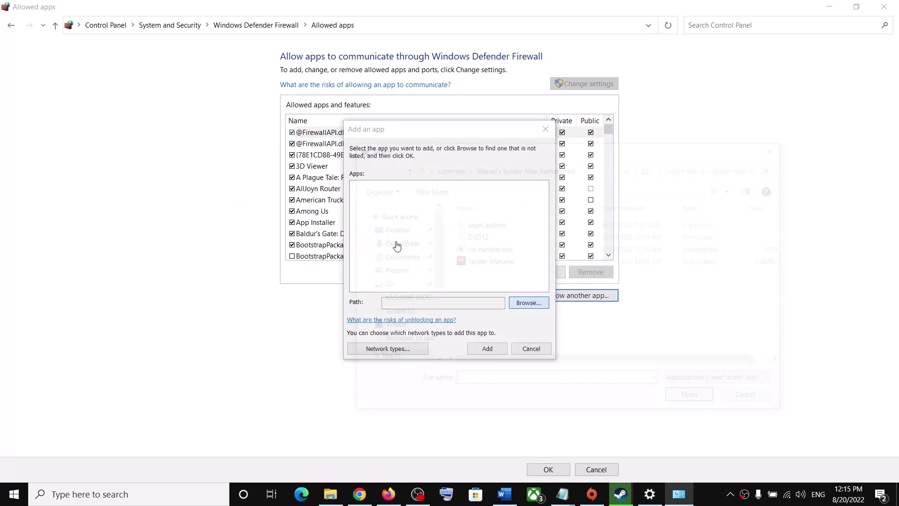
left_click(385, 359)
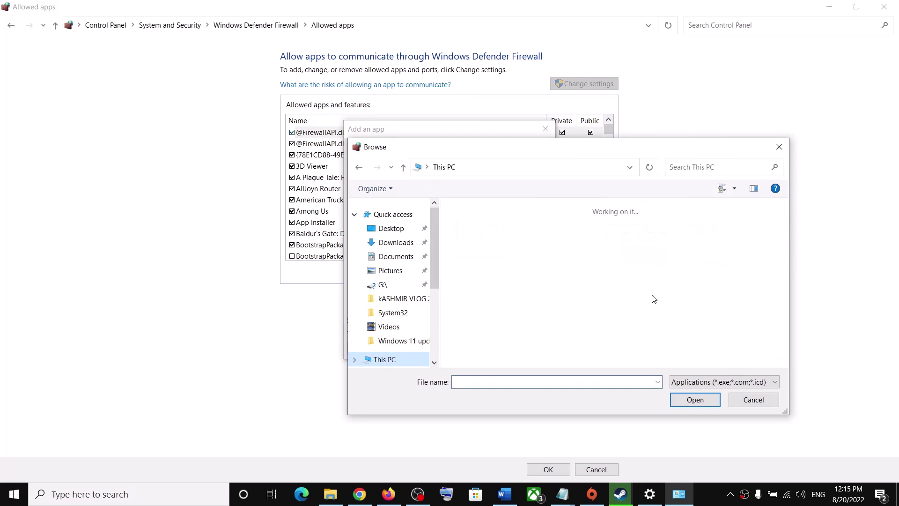
scroll(614, 327, "down", 3)
double_click(642, 359)
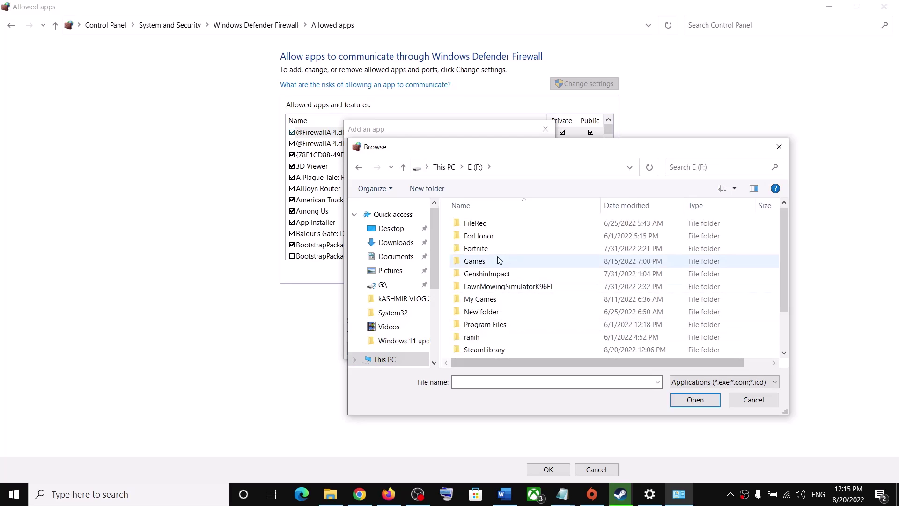
double_click(485, 263)
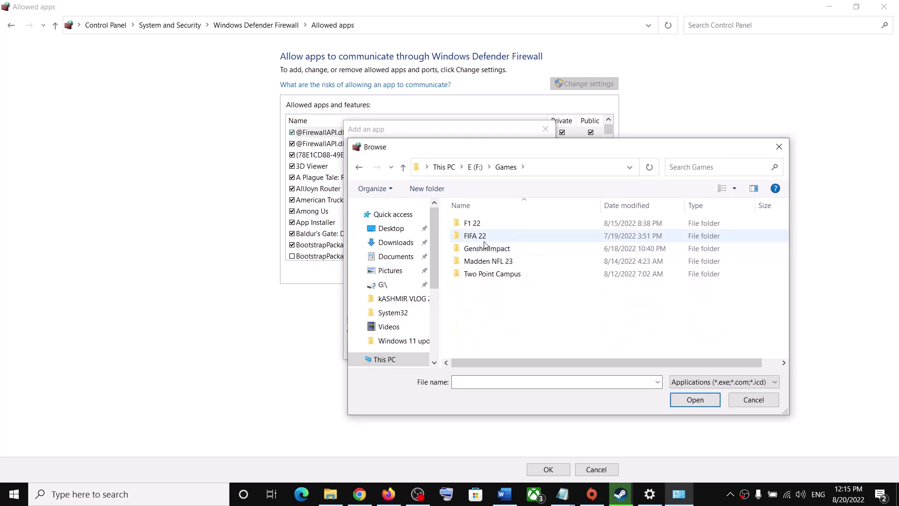
double_click(487, 265)
left_click(541, 302)
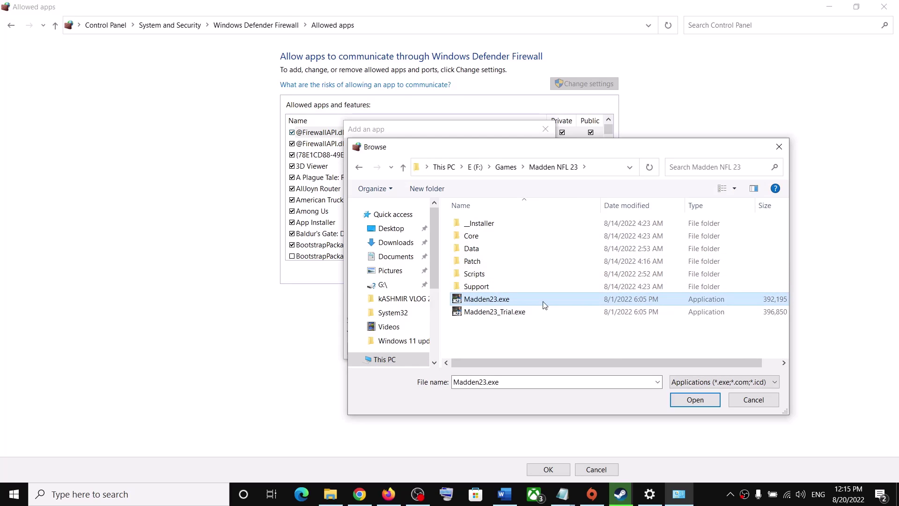
left_click(703, 403)
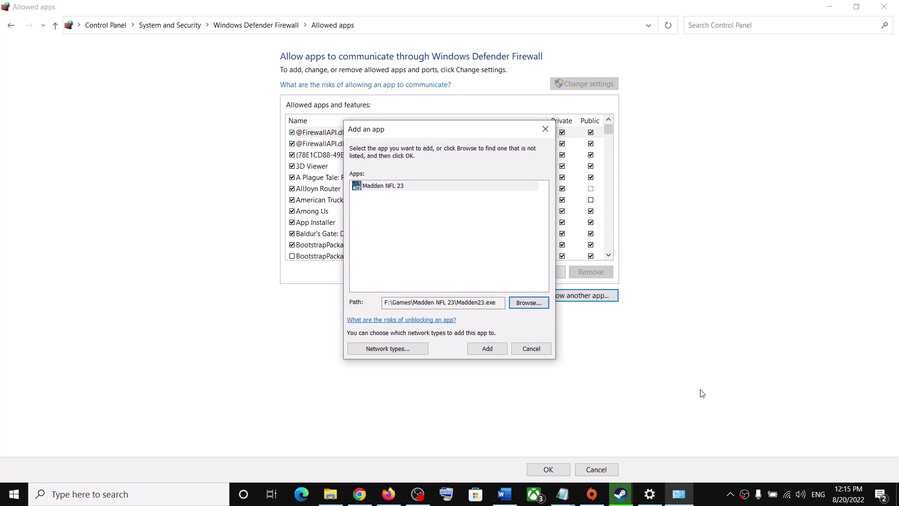
left_click(498, 350)
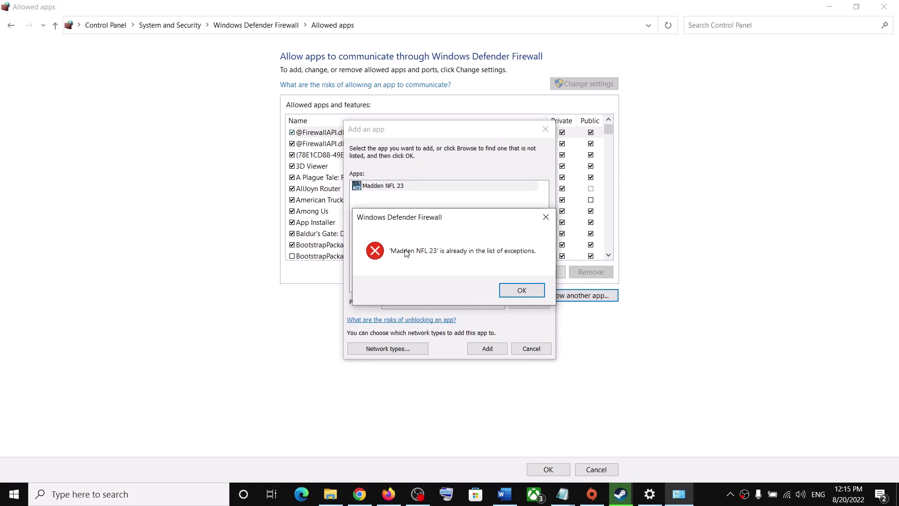
left_click(522, 291)
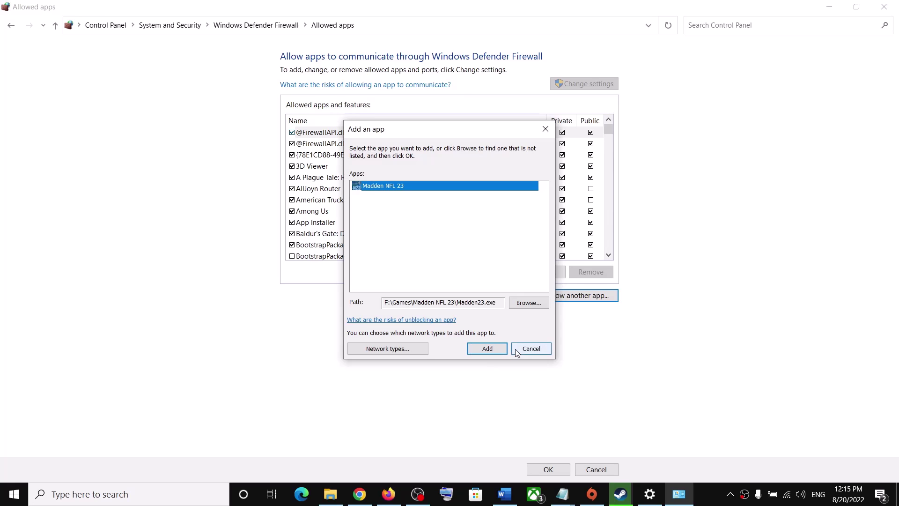
Add Madden23_Trial.exe as a firewall app too, dismissing the already-listed error
left_click(527, 304)
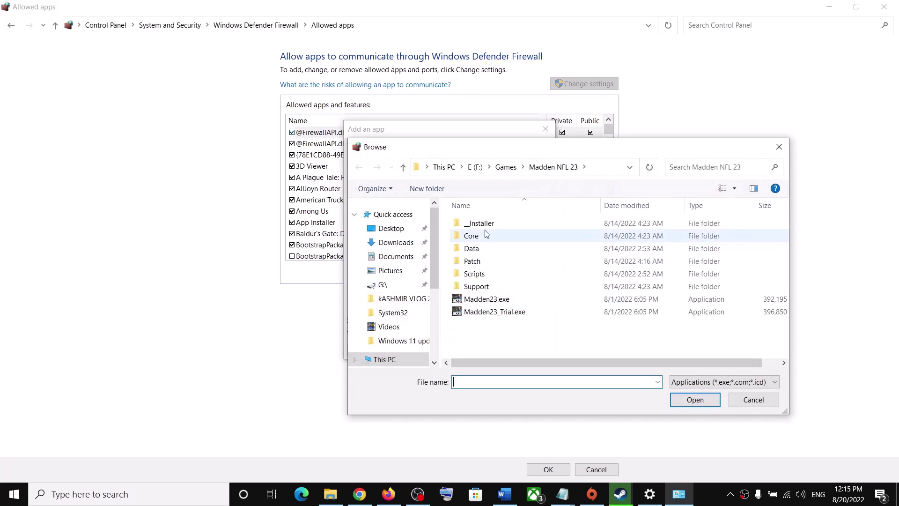
left_click(490, 313)
left_click(681, 402)
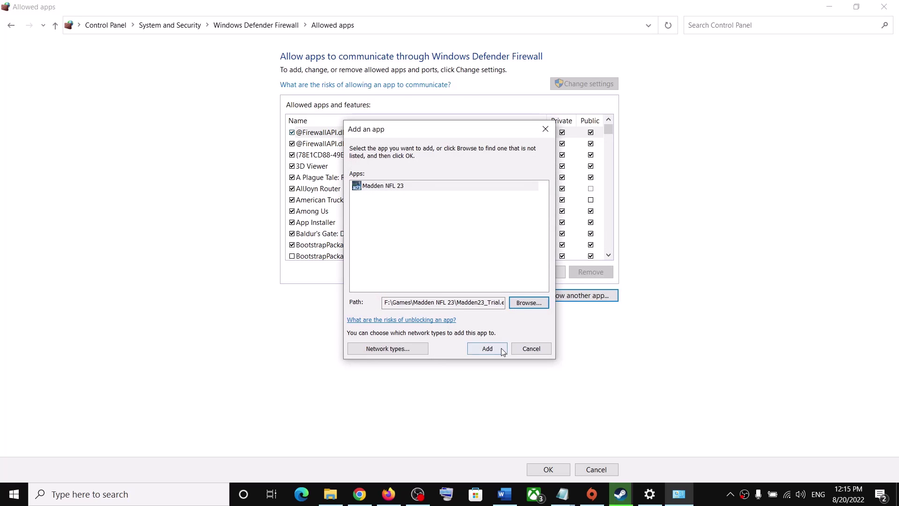
left_click(488, 349)
left_click(514, 290)
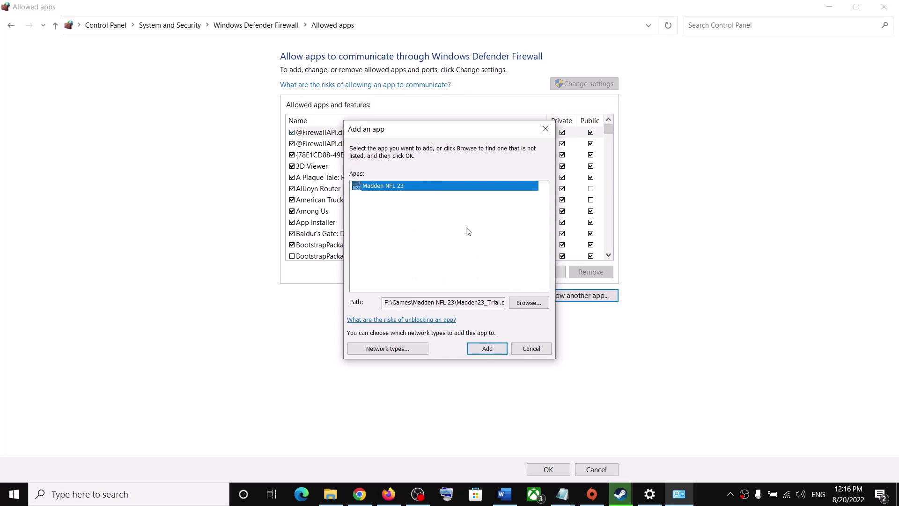